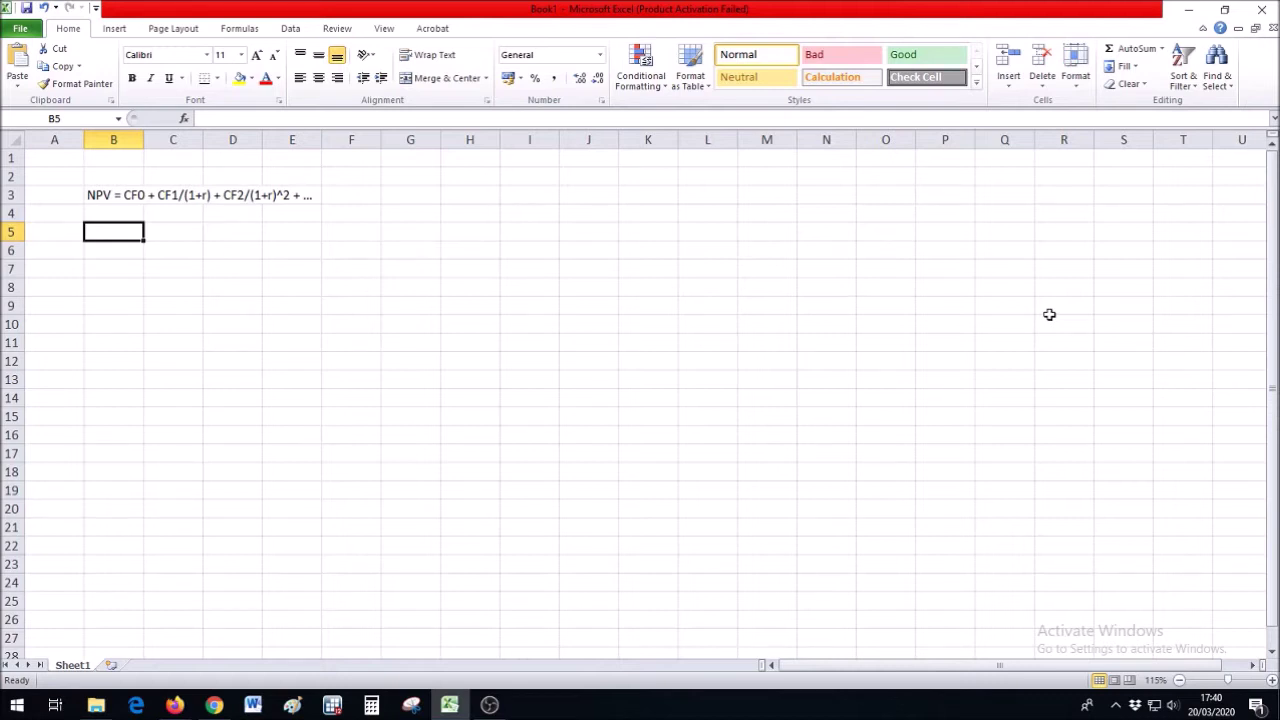
- Zoom the sheet from 115% to 145% and select cell B3 with the NPV definition
scroll(177, 337, "up", 2, "ctrl")
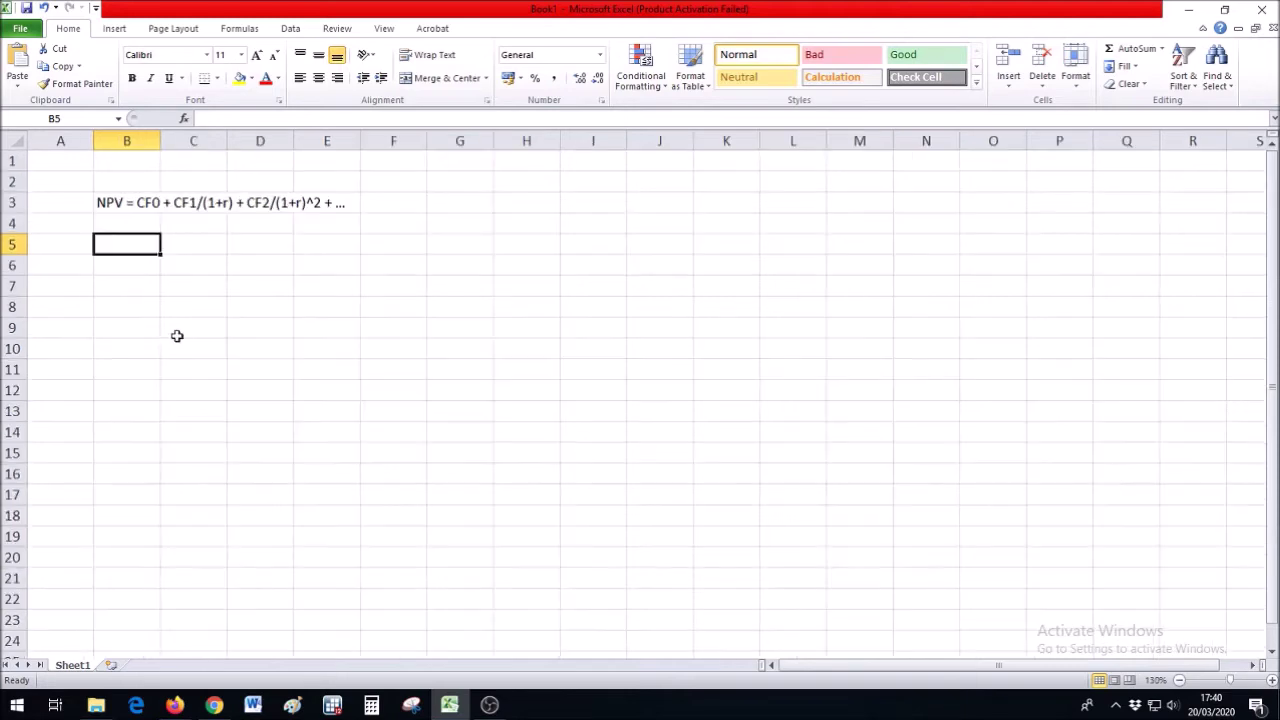
left_click(142, 213)
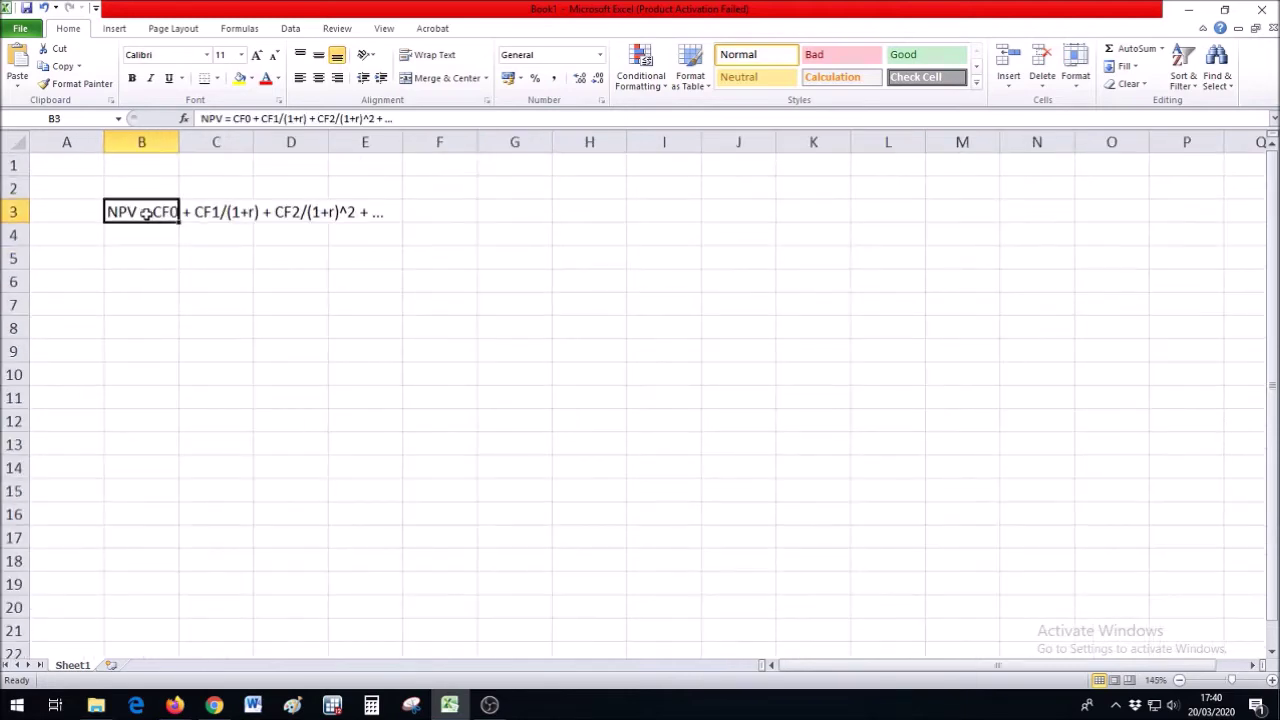
left_click_drag(148, 211, 386, 220)
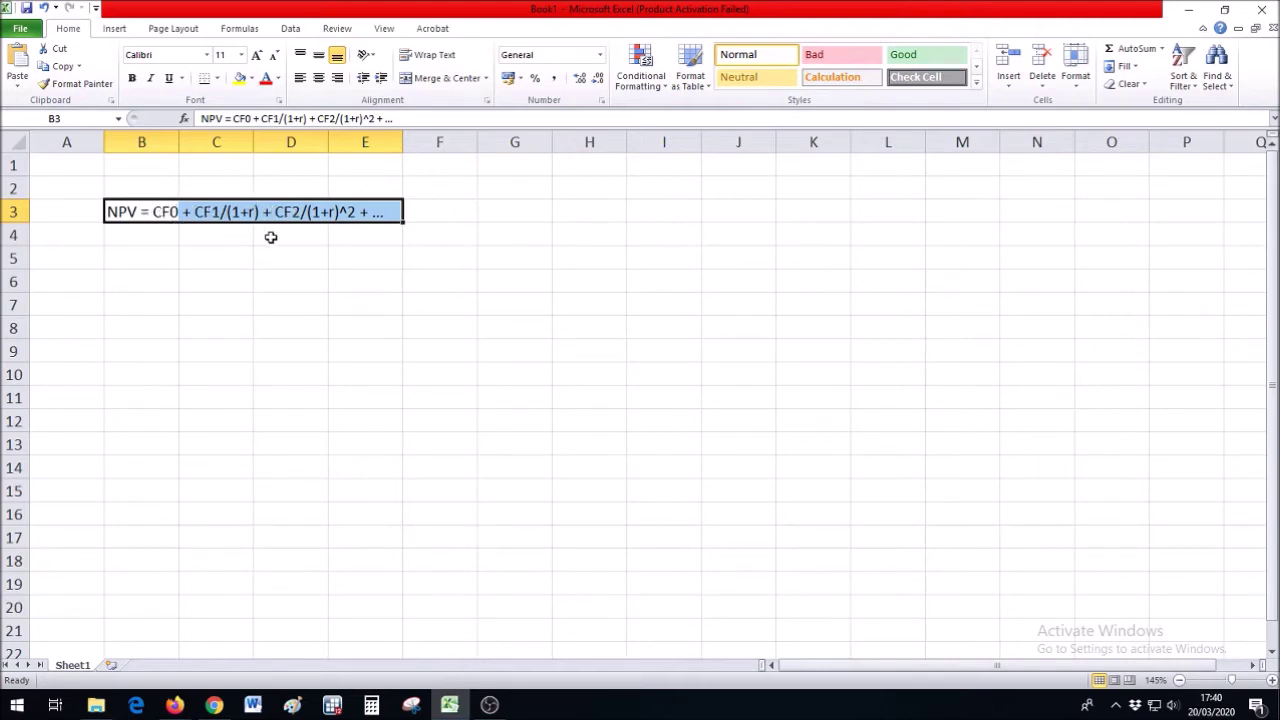
left_click(205, 212)
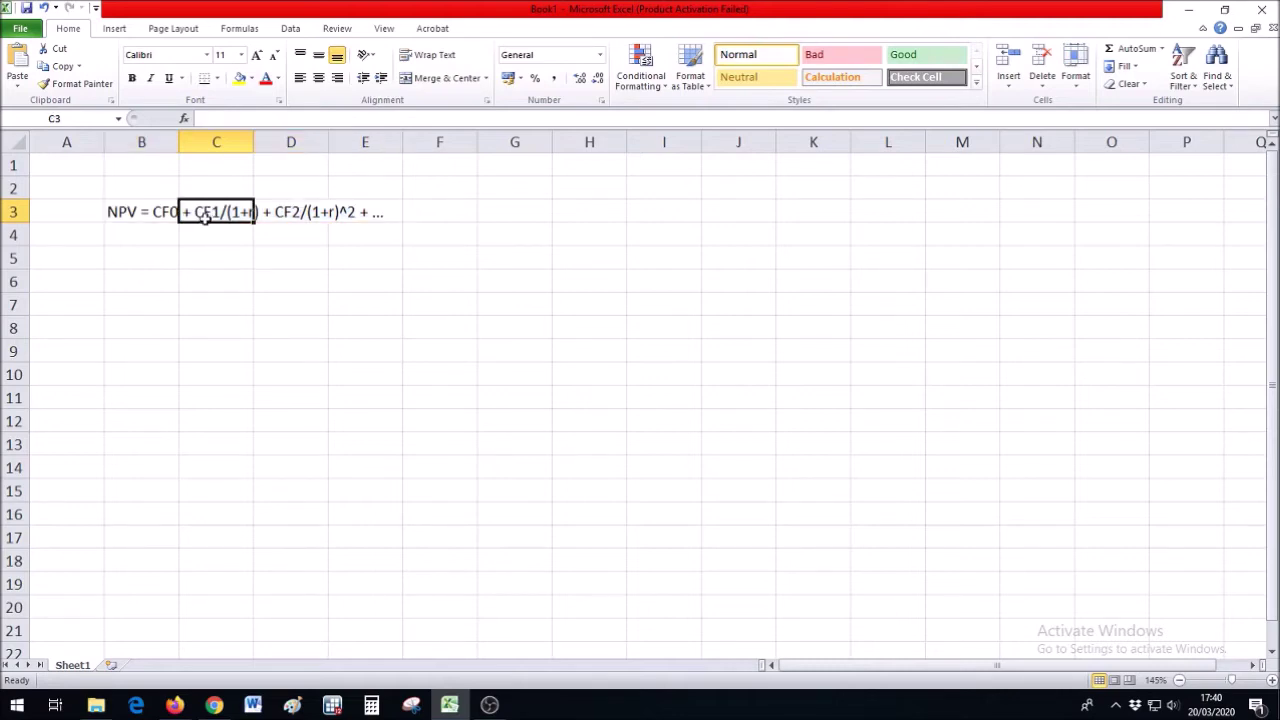
left_click(215, 252)
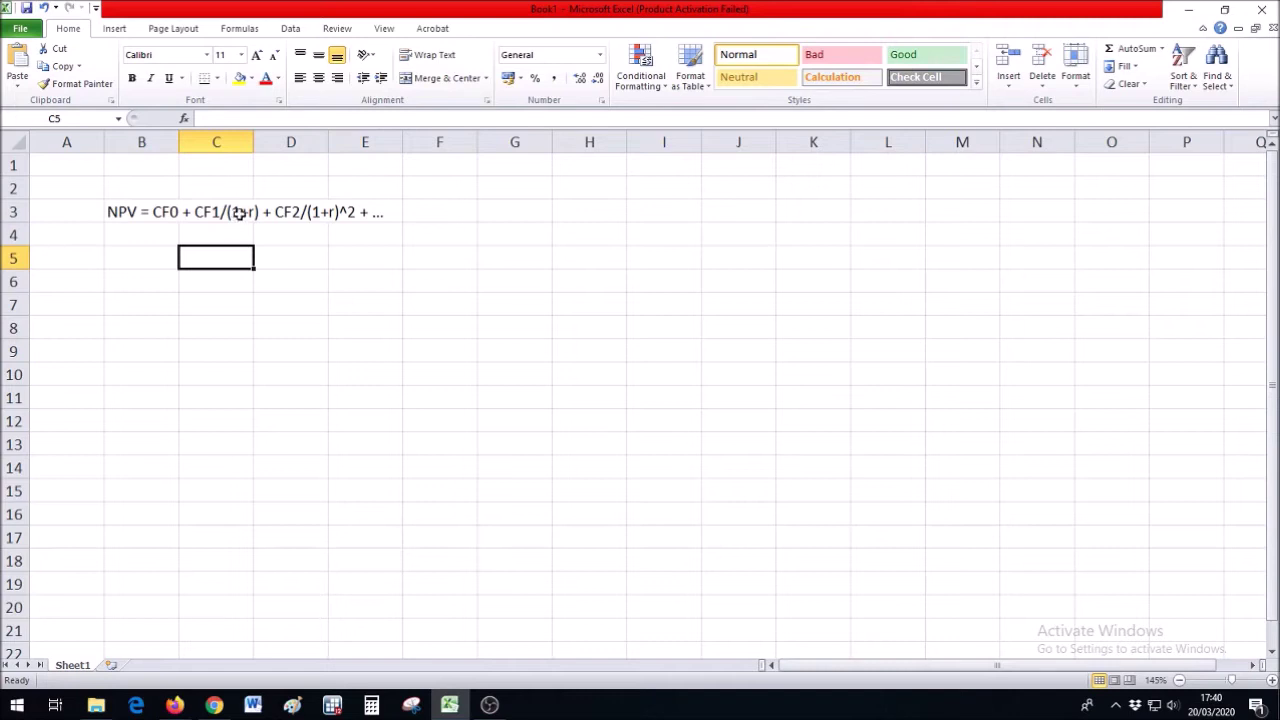
left_click(288, 212)
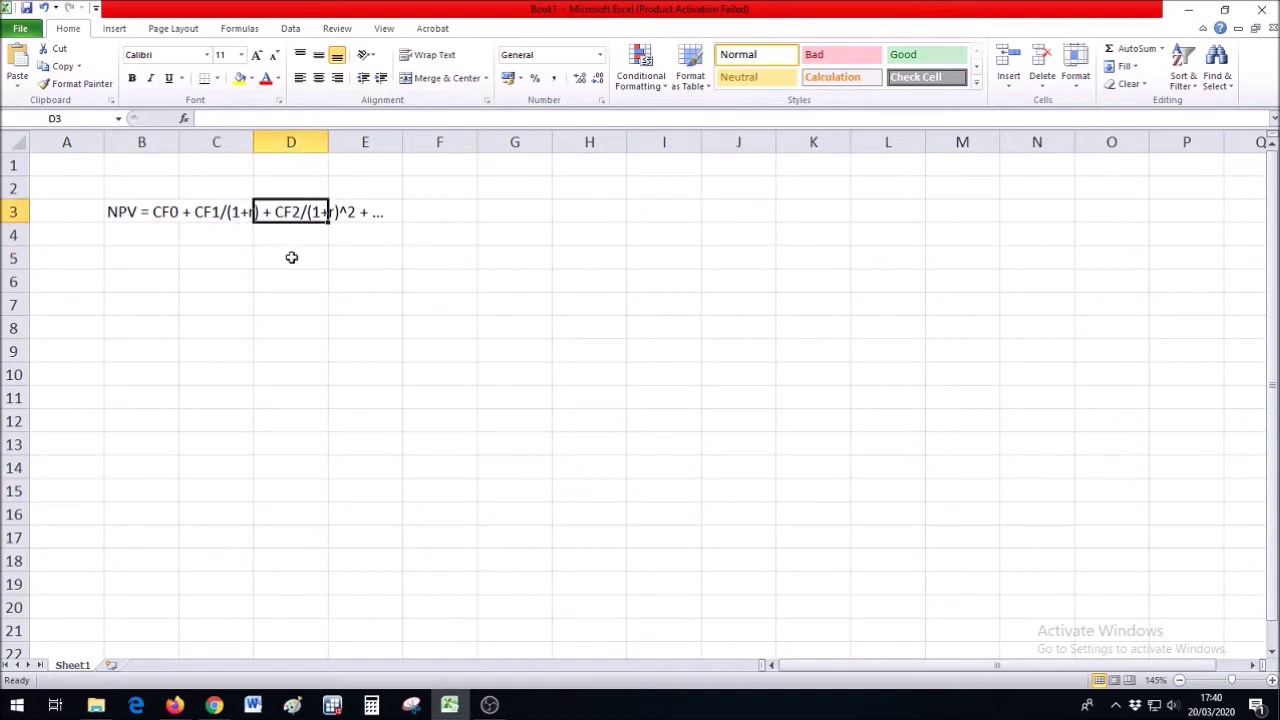
left_click(296, 252)
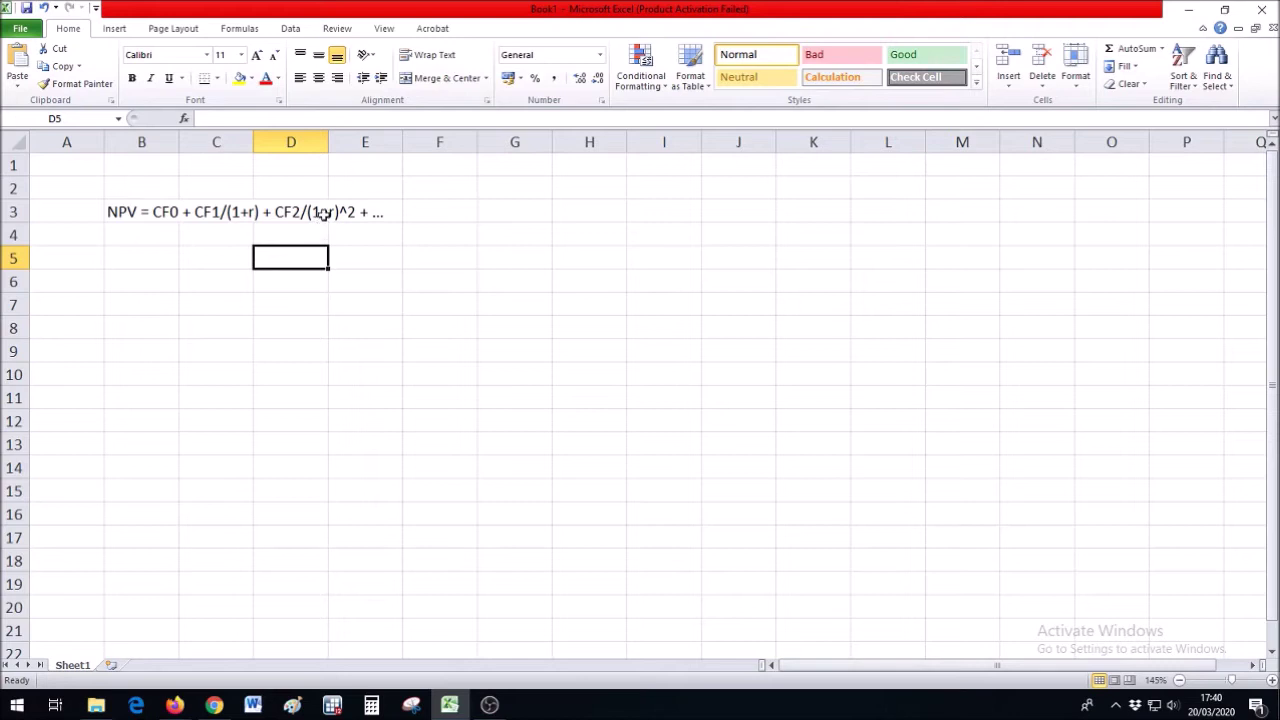
left_click(354, 279)
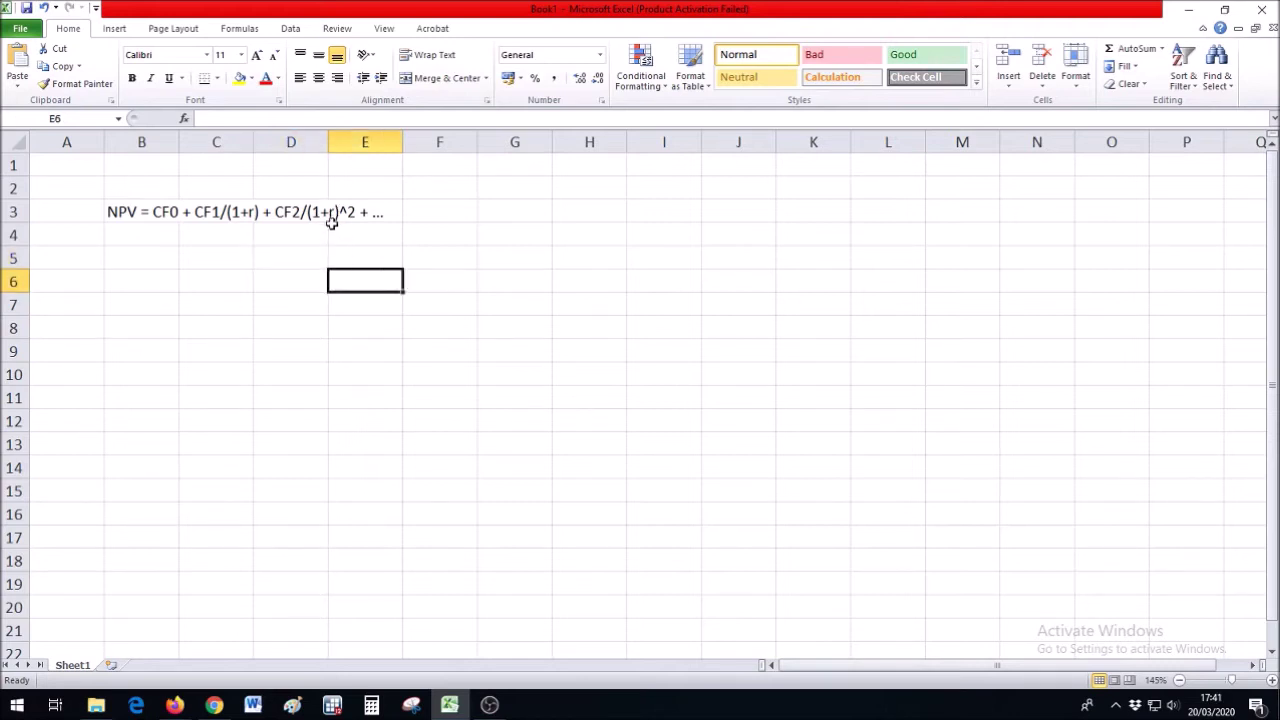
left_click(140, 259)
- Enter the heading 'Proforma statements' in B5 and select it across B5:C5
scroll(140, 258, "down", 1)
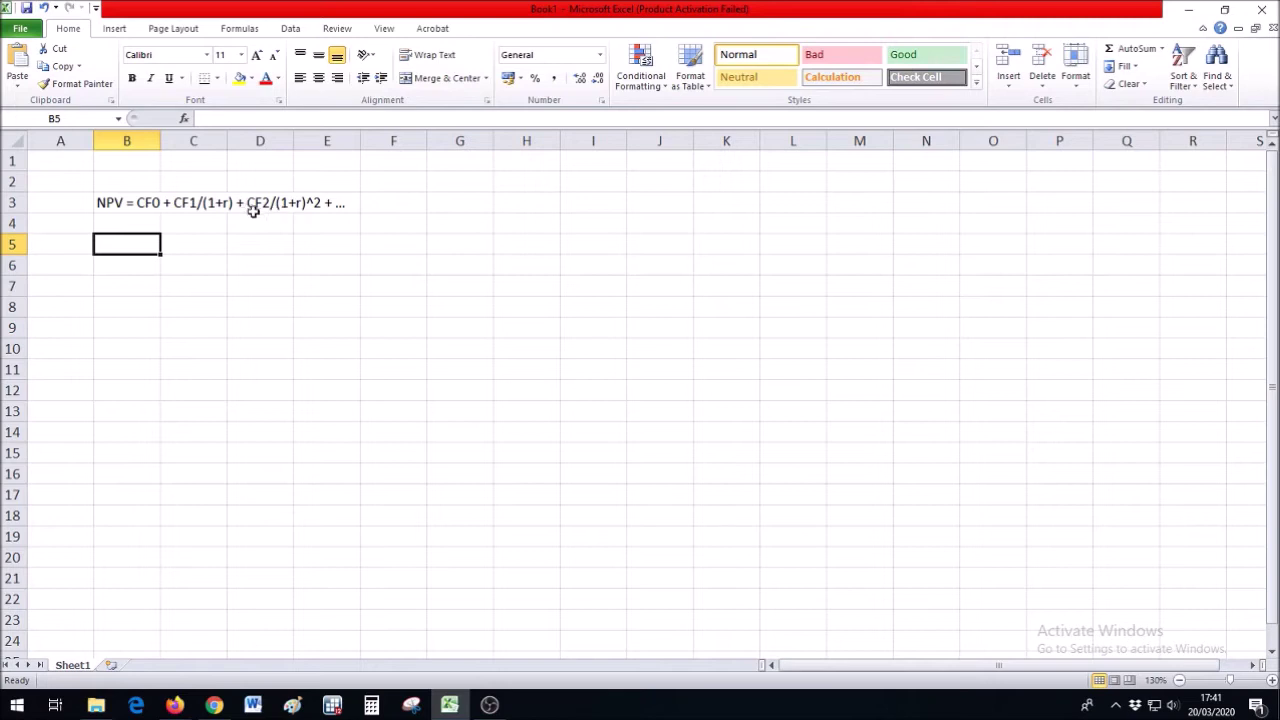
type("Proforma statements")
key("Return")
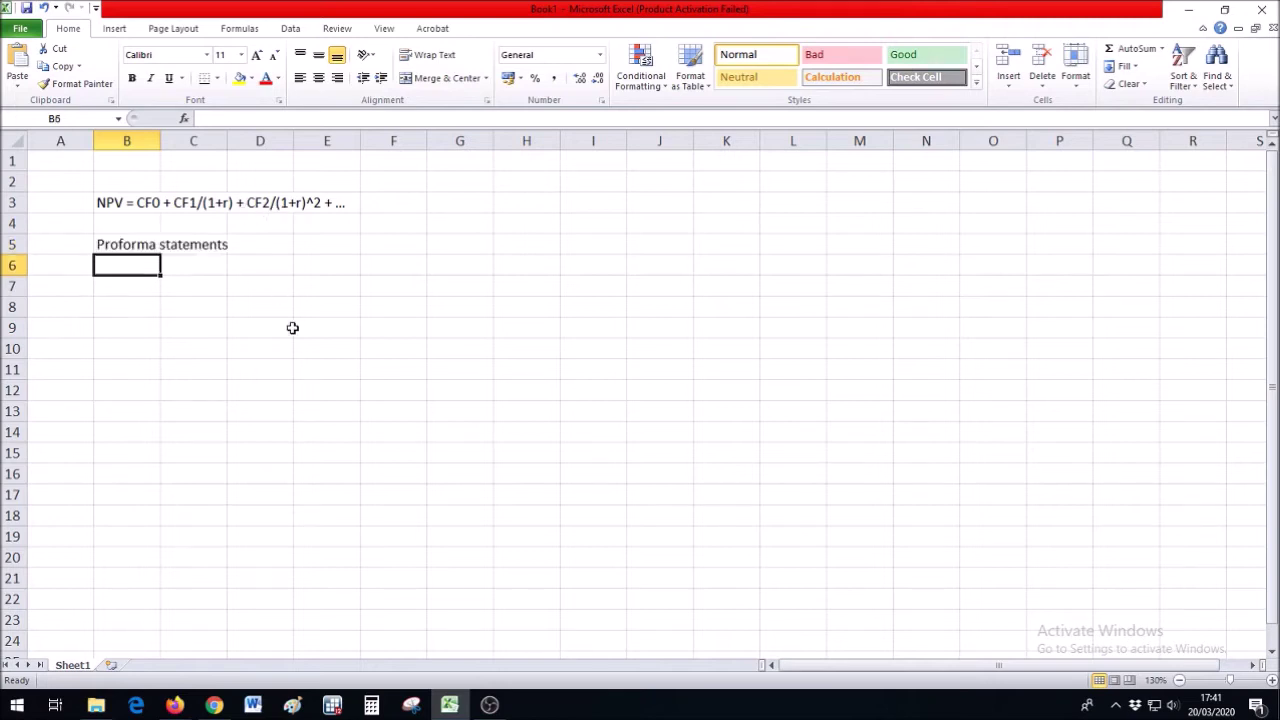
left_click(136, 244)
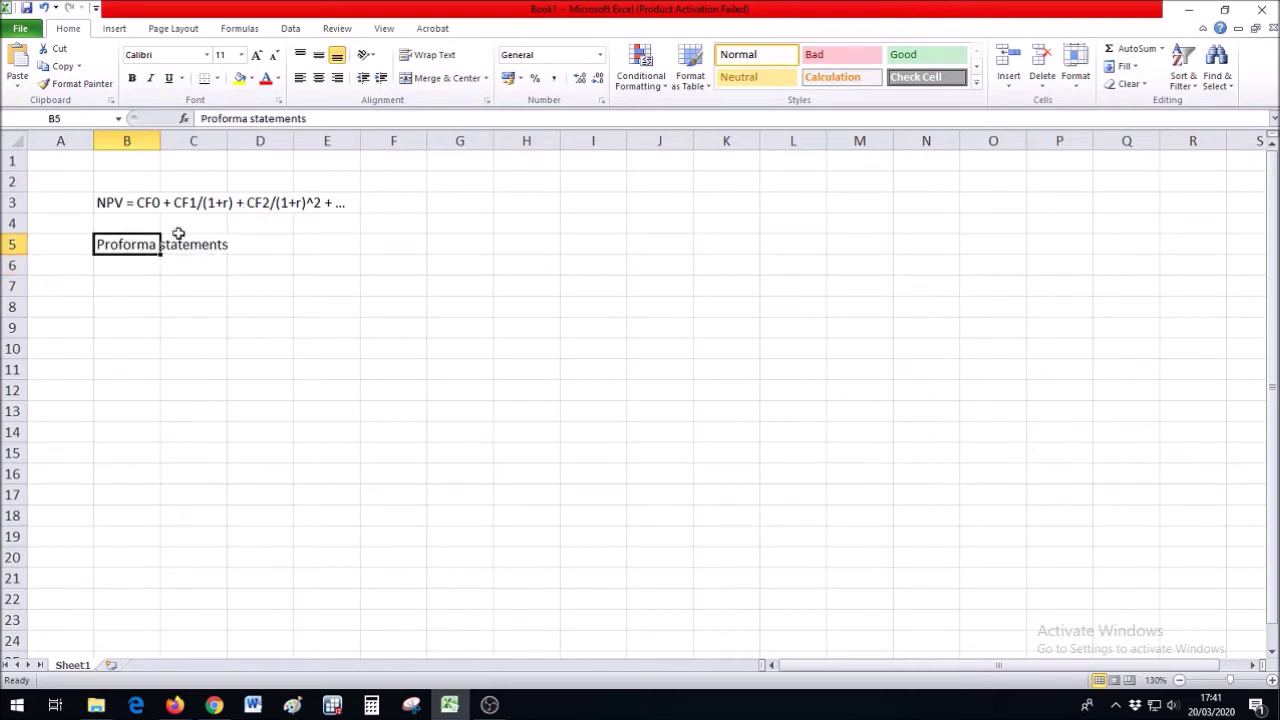
left_click_drag(138, 244, 190, 246)
left_click(219, 286)
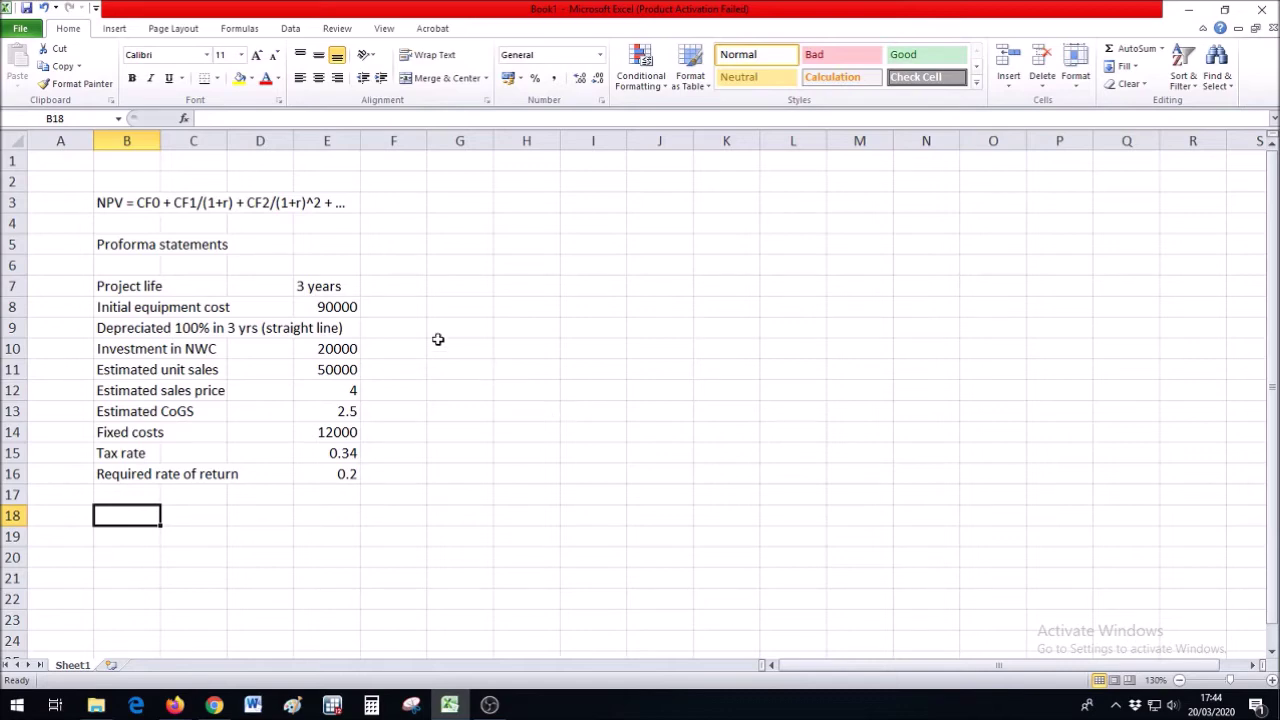
- Review the project life, equipment cost, depreciation, NWC investment and unit sales assumption rows
left_click_drag(168, 286, 323, 286)
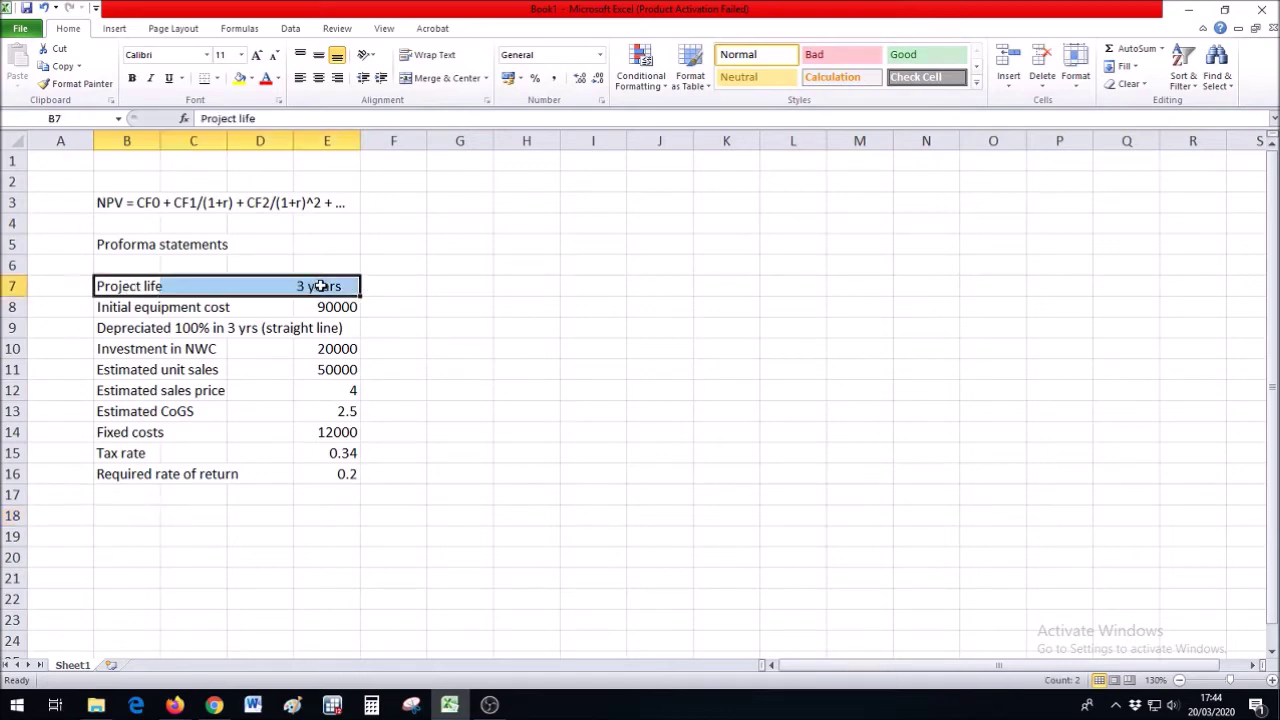
left_click(423, 332)
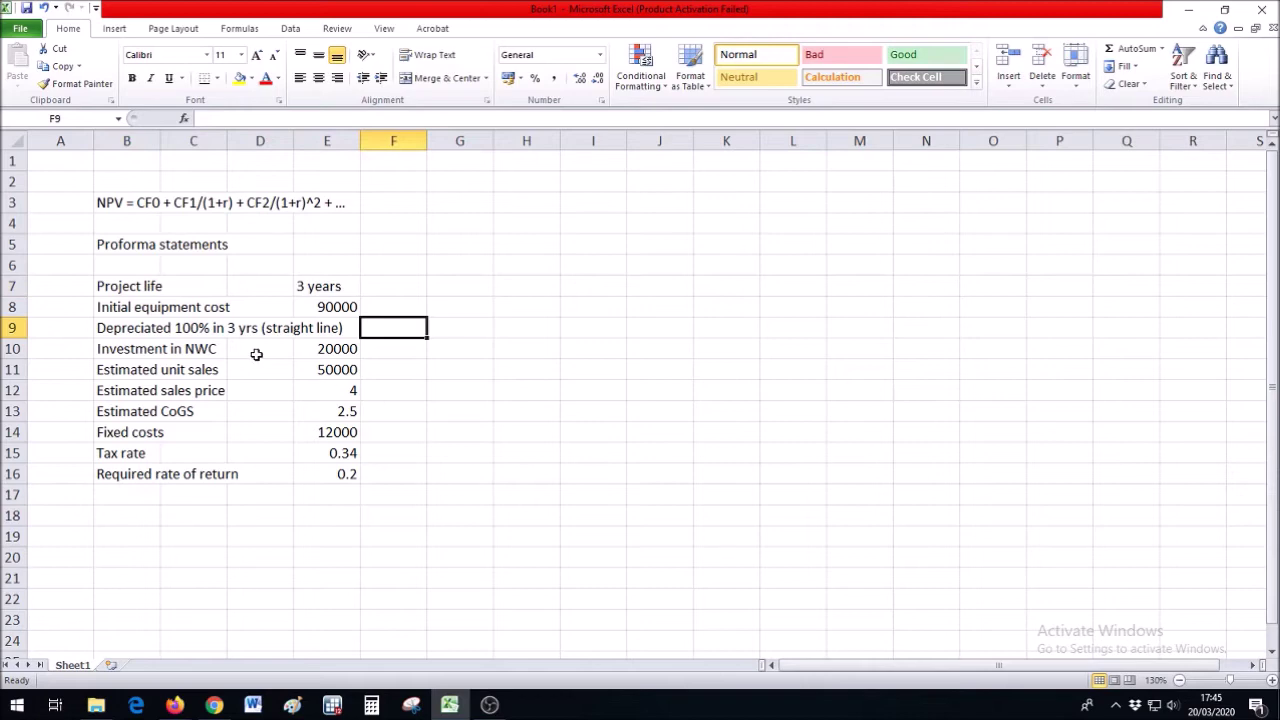
left_click_drag(123, 307, 335, 307)
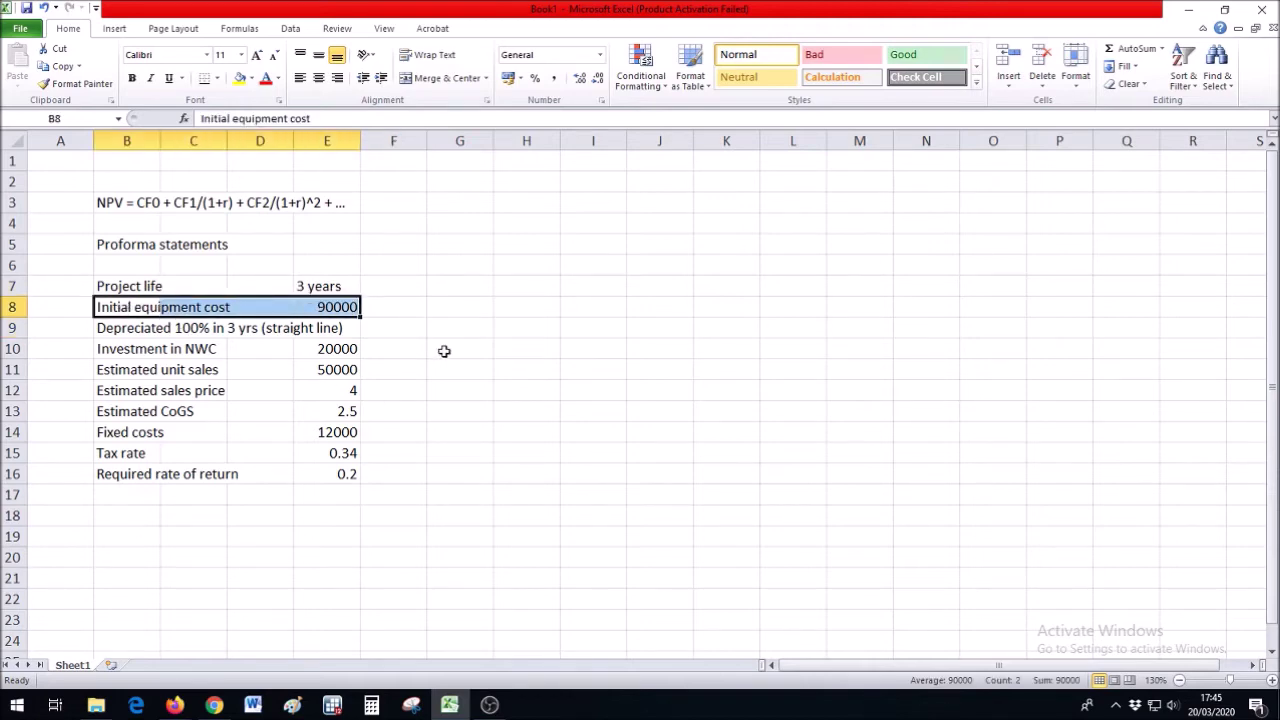
left_click_drag(133, 331, 354, 333)
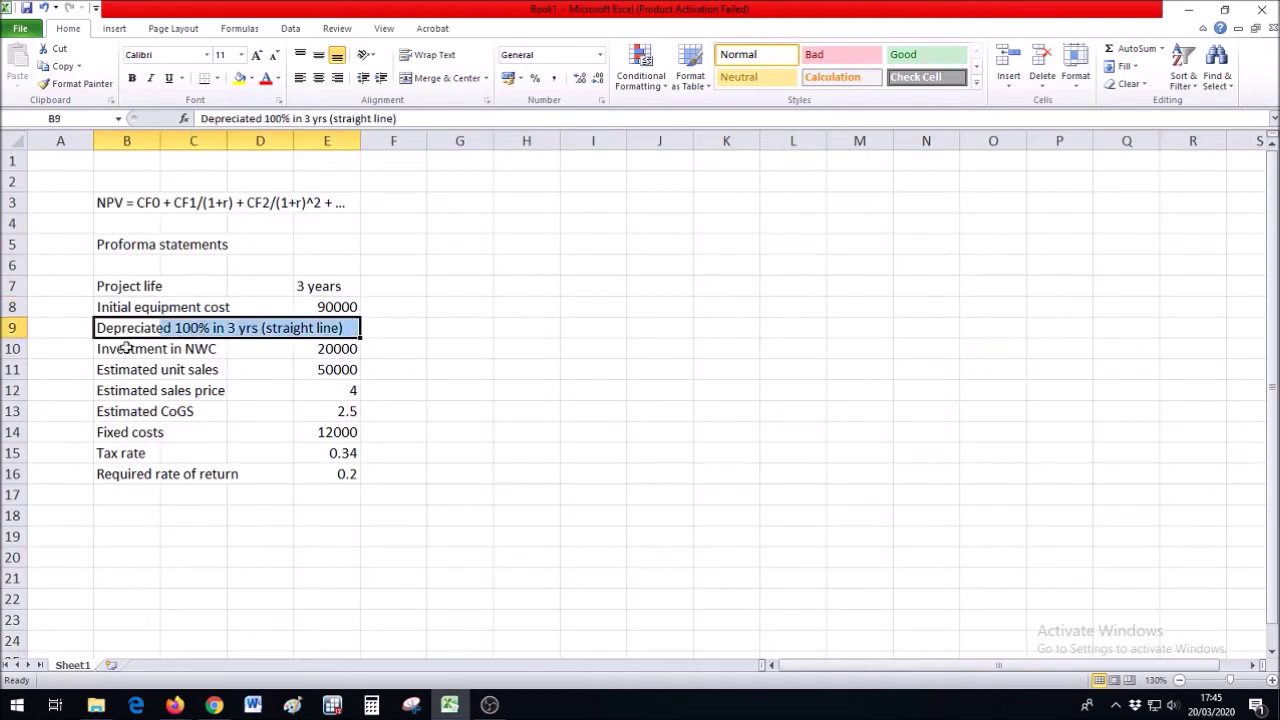
left_click_drag(127, 348, 330, 348)
left_click(200, 348)
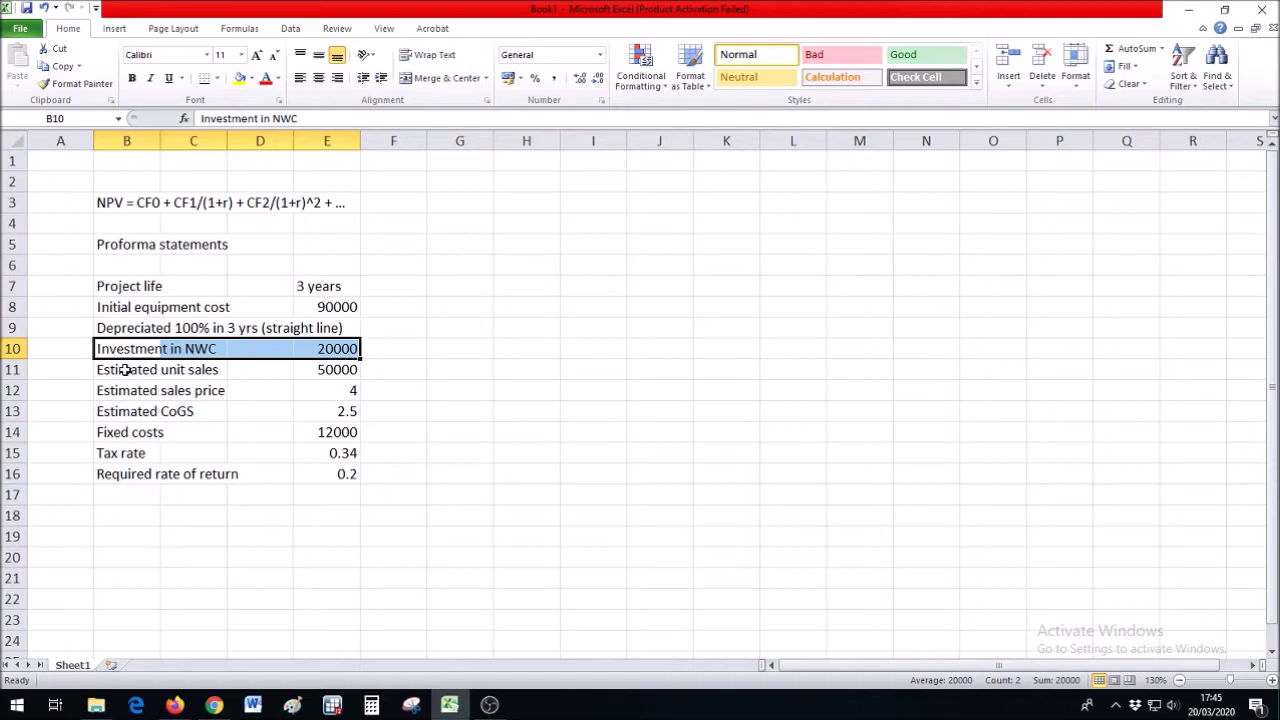
left_click_drag(125, 369, 348, 378)
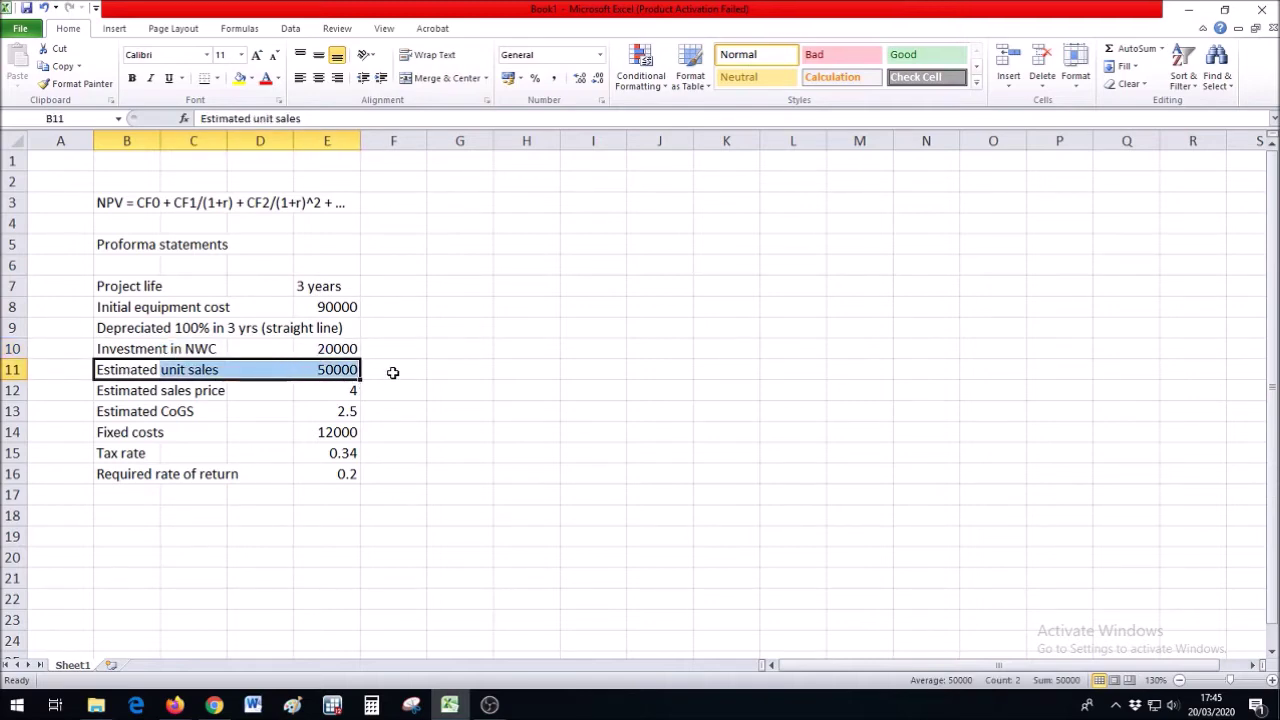
- Review sales price, CoGS, fixed costs, tax rate and 0.2 required return, then the whole B7:E16 table
left_click_drag(122, 392, 312, 392)
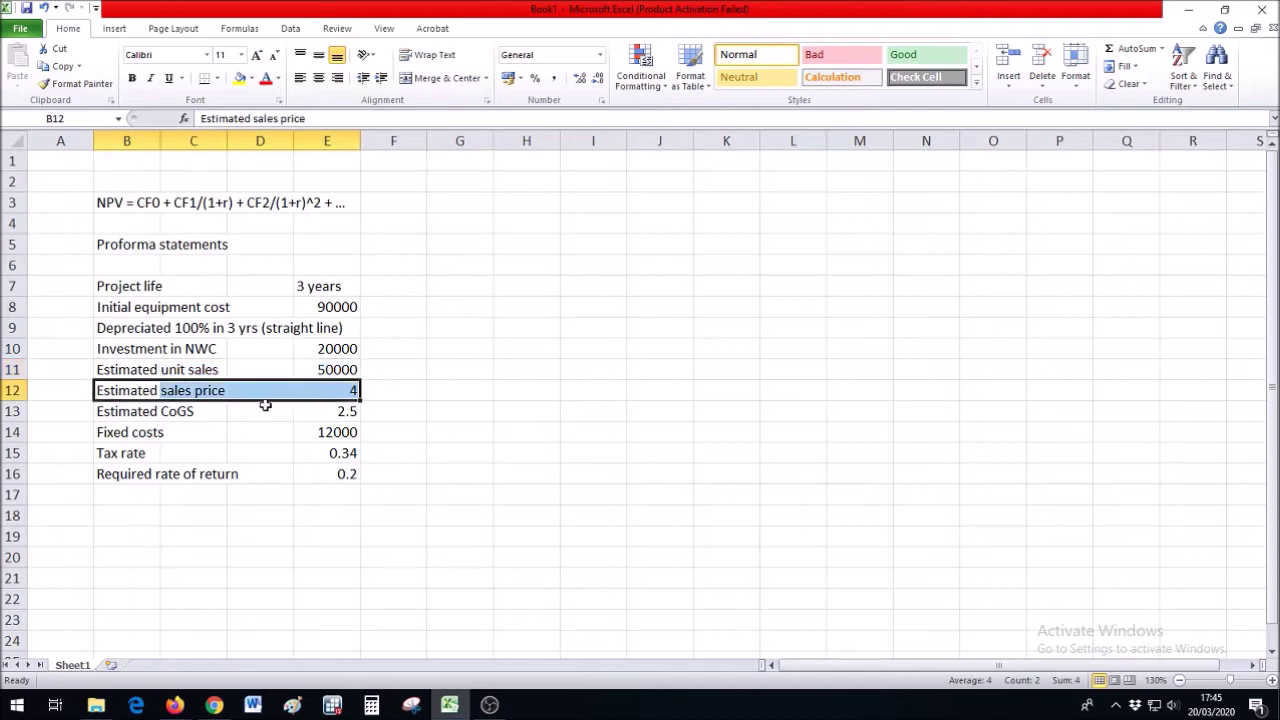
left_click_drag(110, 414, 309, 409)
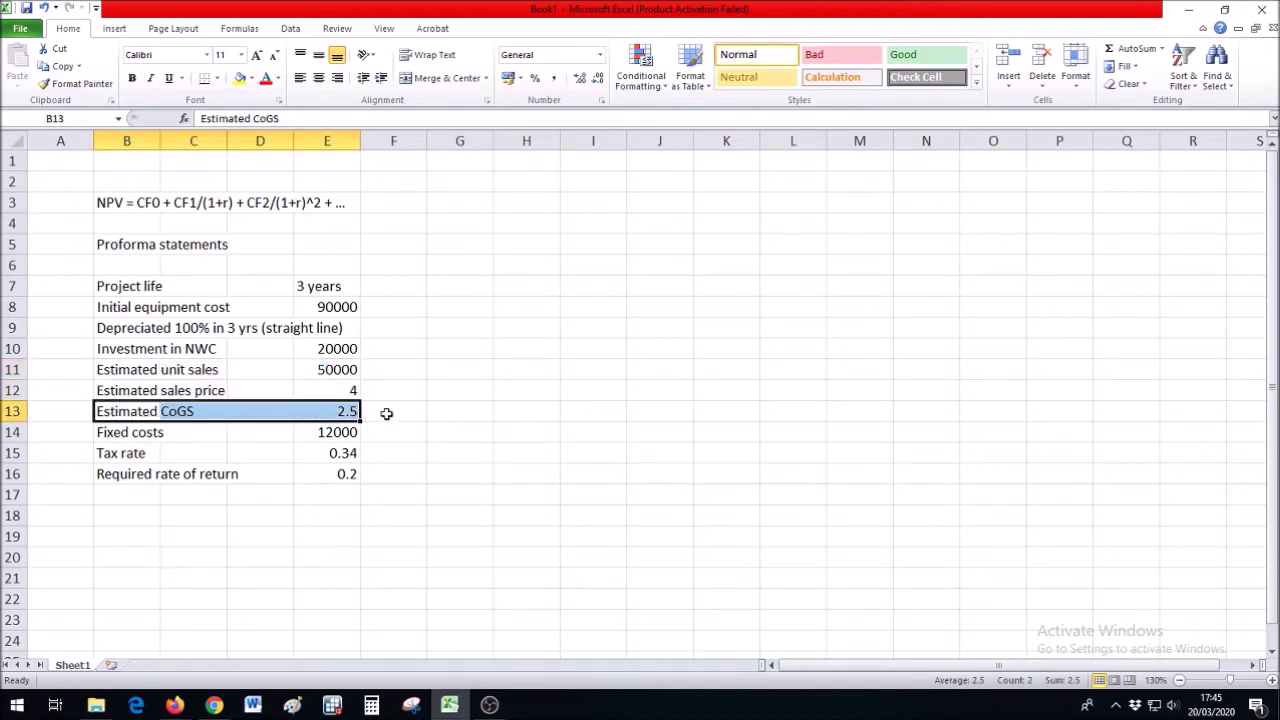
left_click_drag(135, 433, 323, 431)
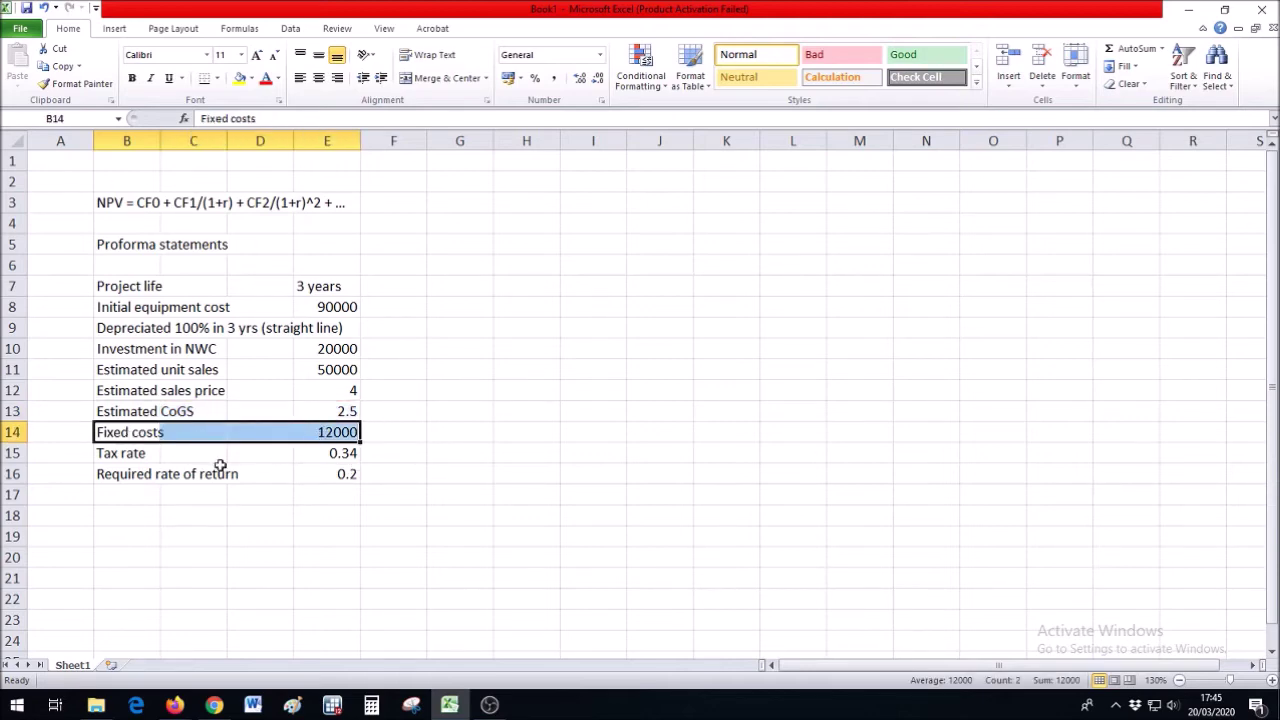
left_click_drag(120, 453, 306, 450)
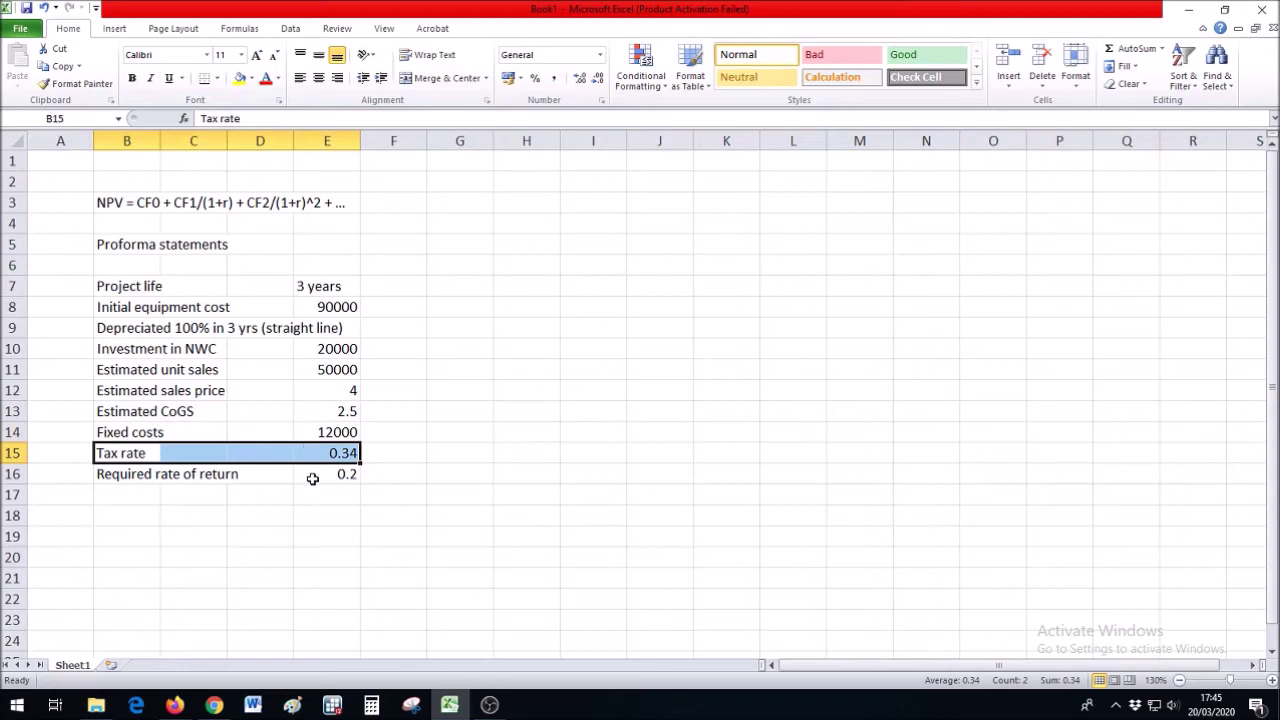
left_click(320, 475)
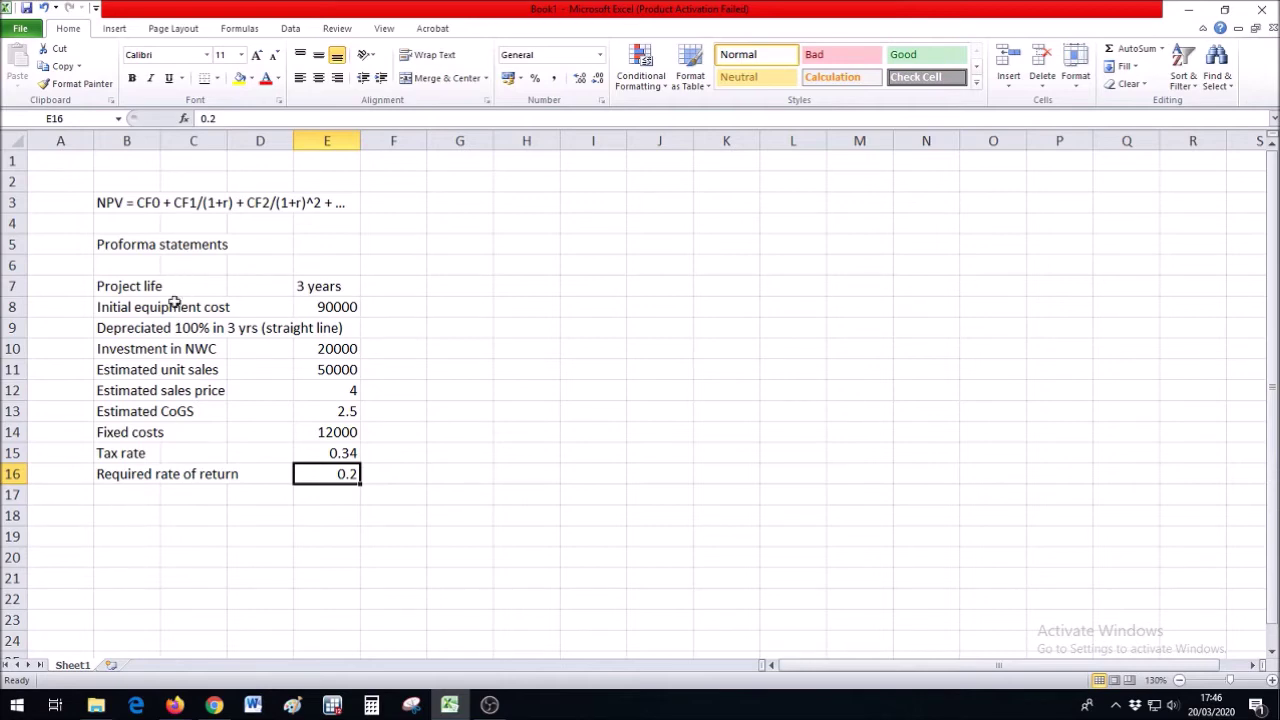
left_click_drag(122, 286, 337, 474)
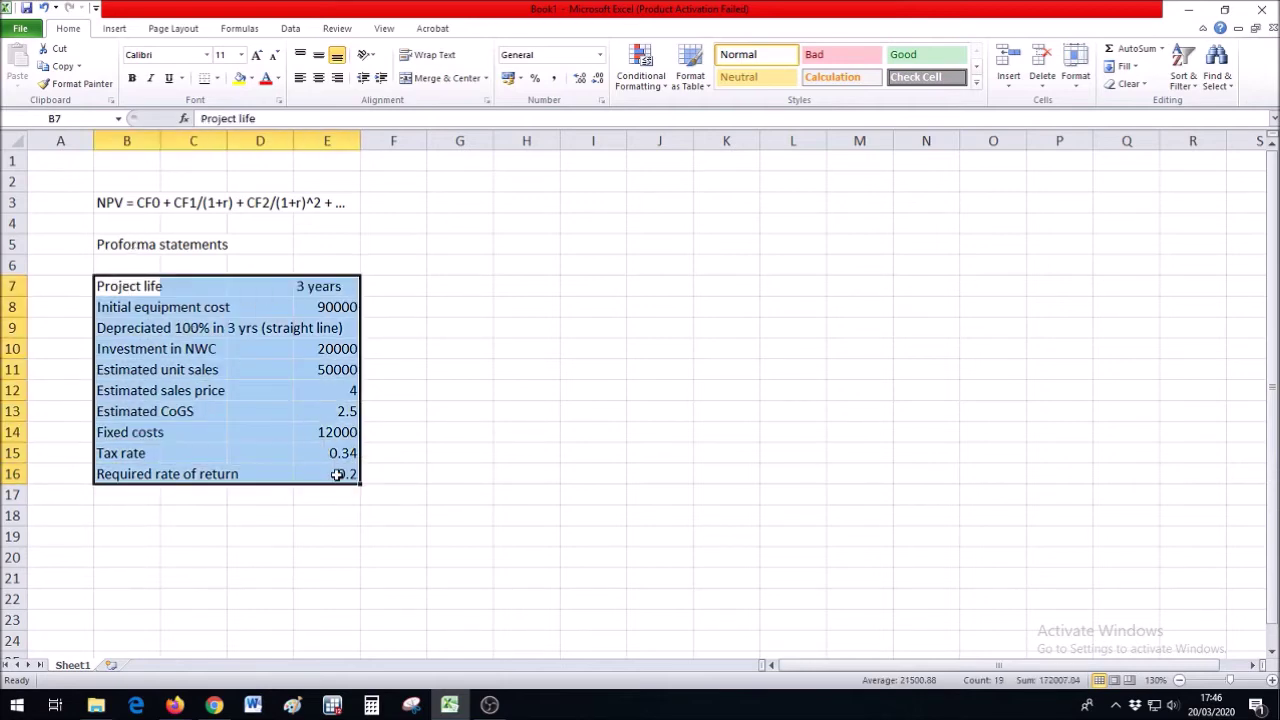
left_click(136, 514)
- Type 'CFFA = OCF - NCS - changes in NWC' in B18 and 'OCF = EBIT + Depr - Tax' in B19
type("CFFA = OCF - NCS - changes in NWC")
key("Return")
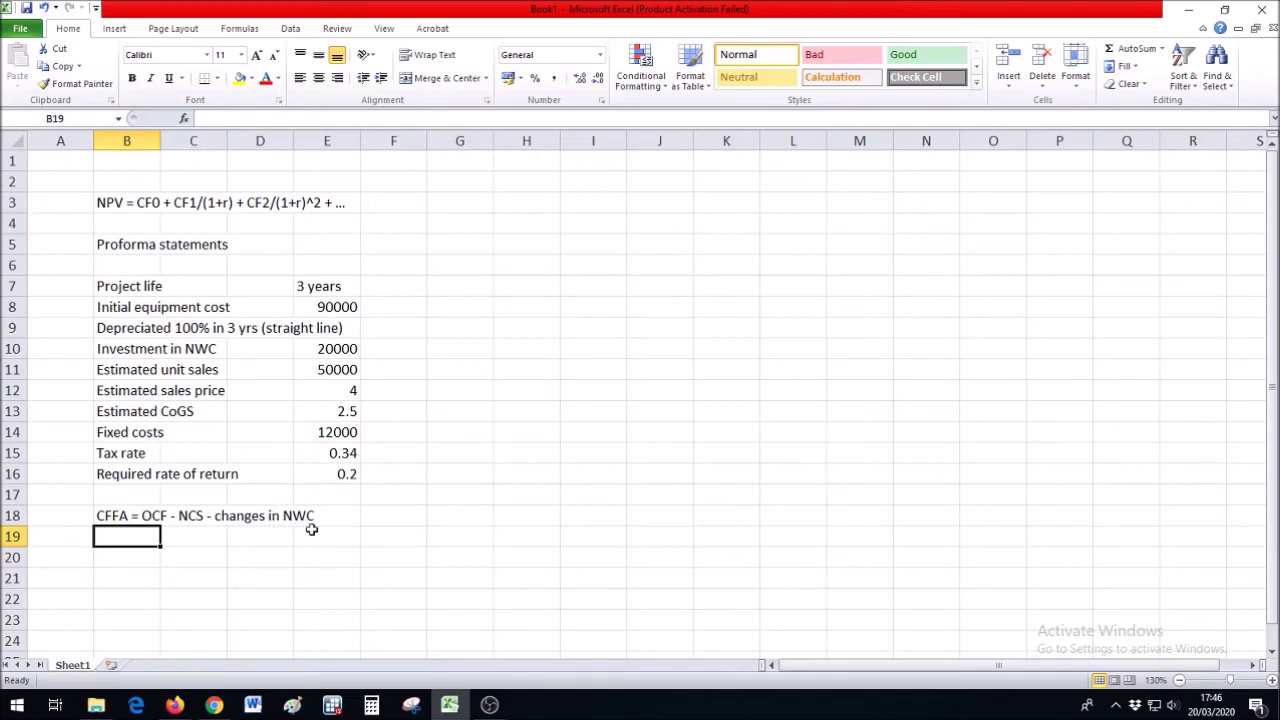
type("OCF = EBIT + Depr - Tax")
key("Return")
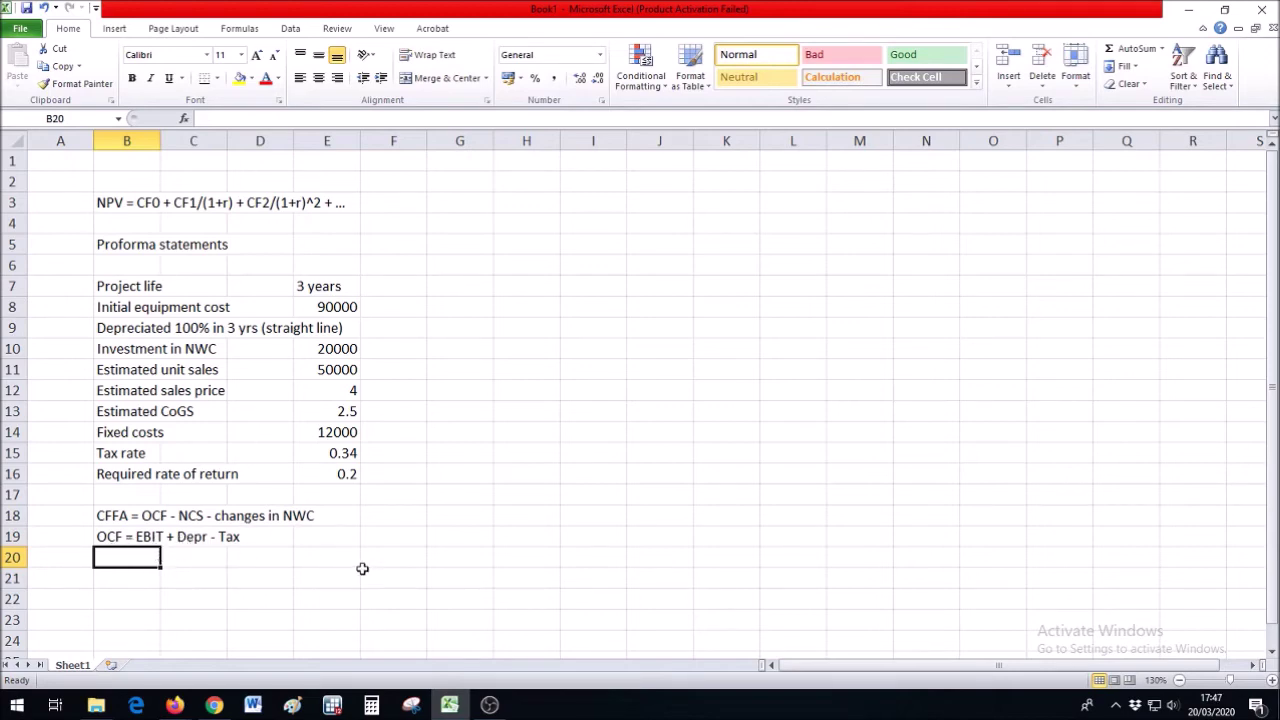
- Highlight the CFFA note's changes in NWC, NCS and OCF terms, then the year 0–3 header row
left_click_drag(108, 516, 314, 528)
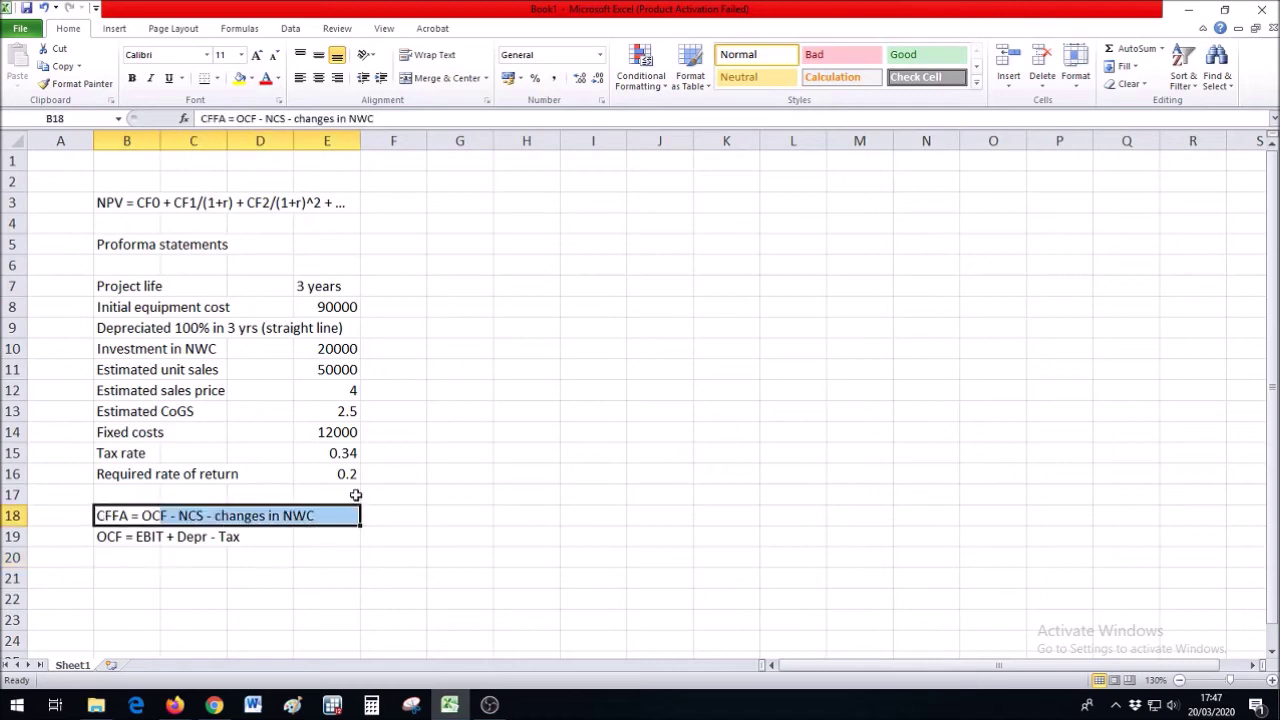
left_click(275, 516)
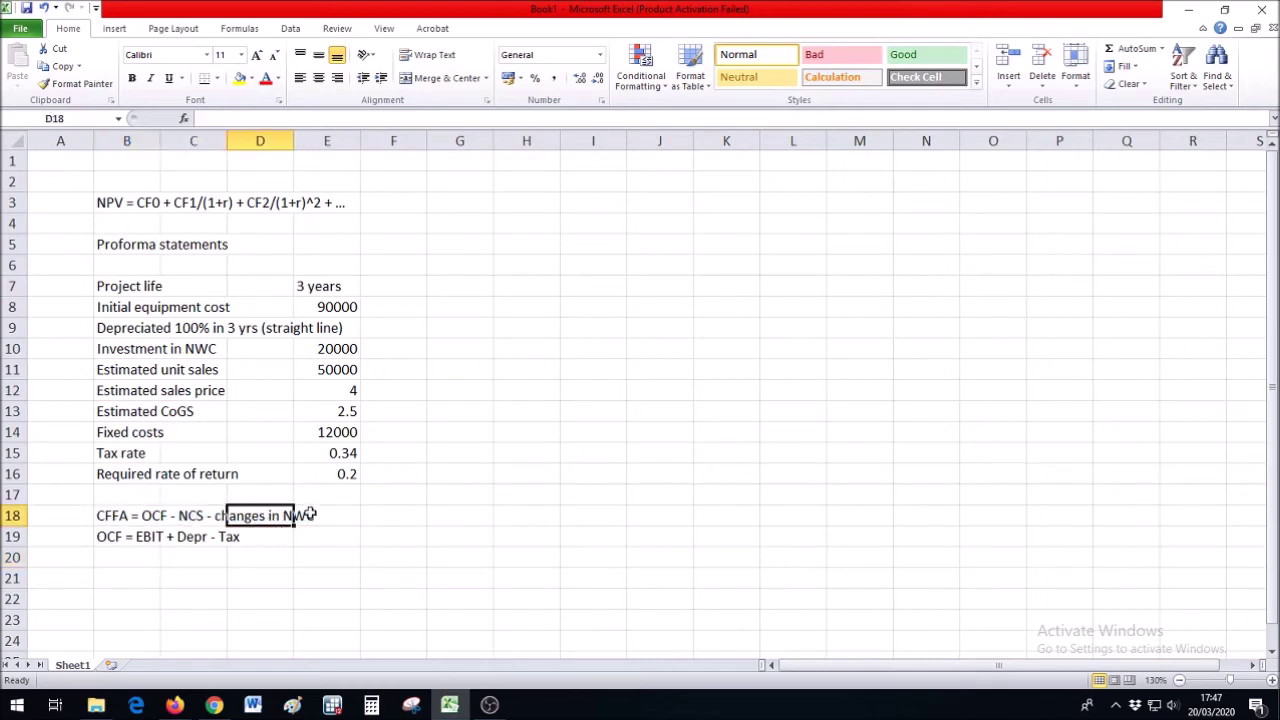
left_click(190, 518)
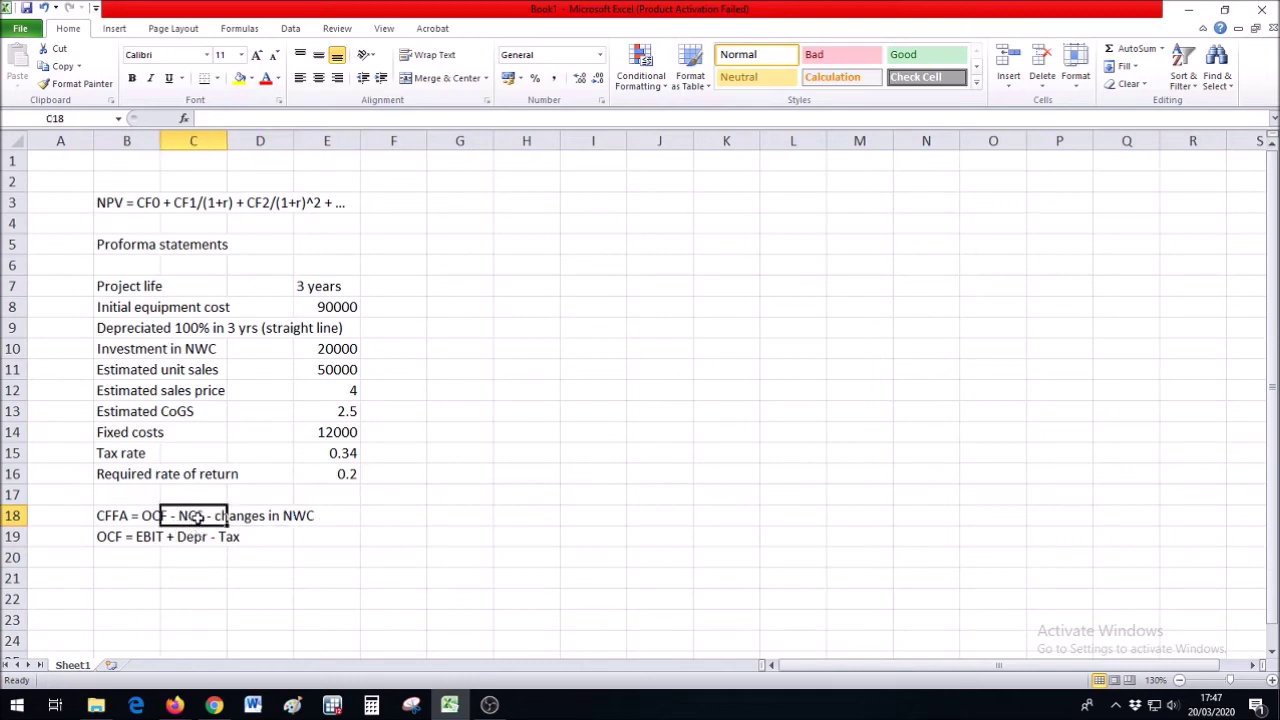
left_click(148, 516)
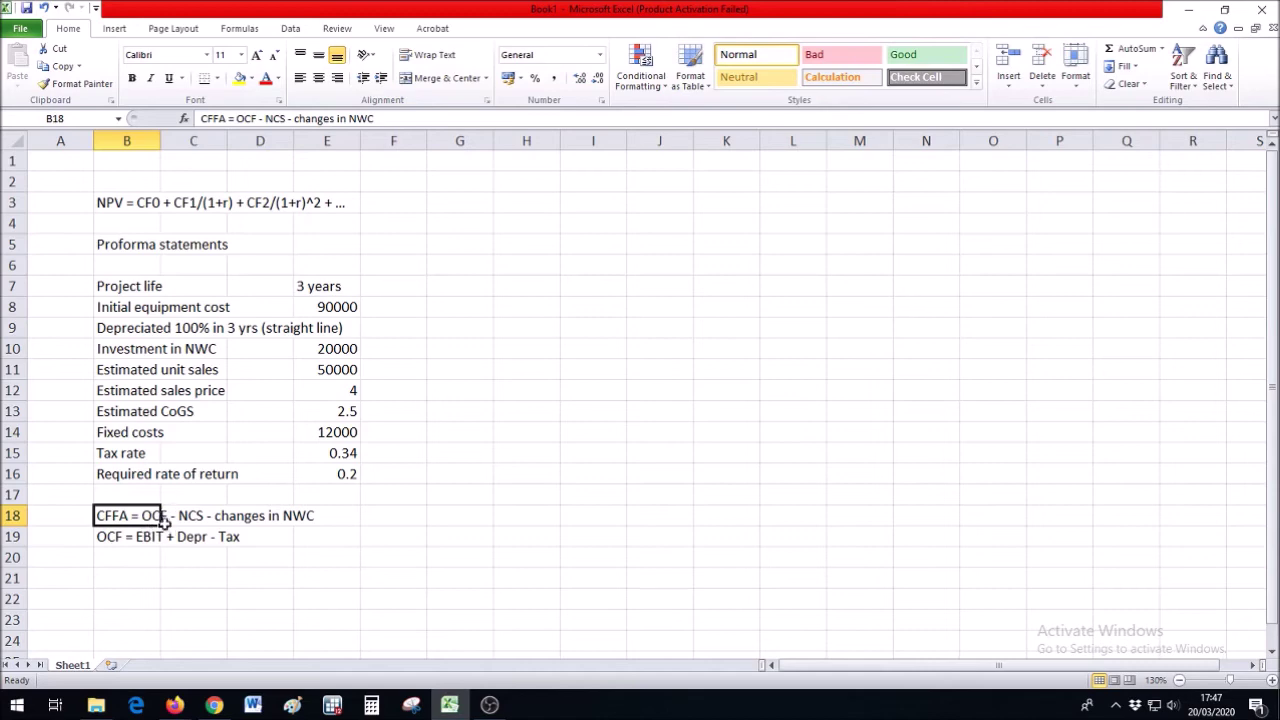
left_click(143, 496)
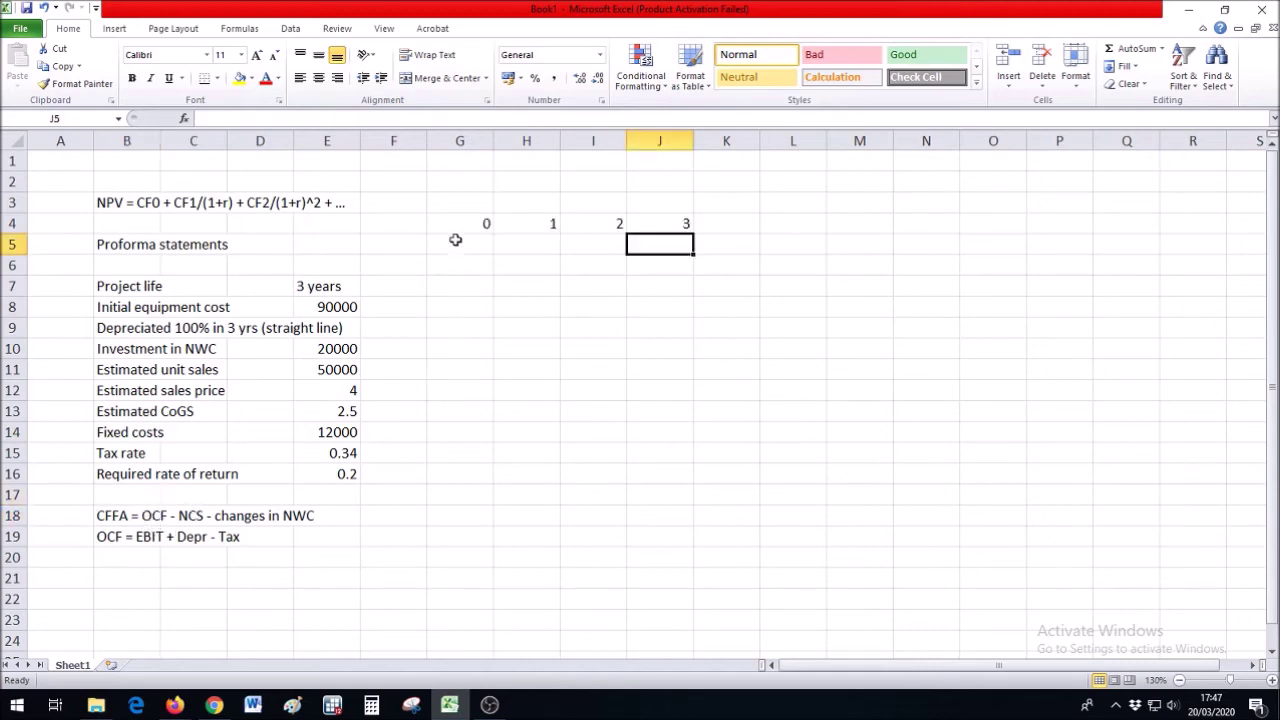
left_click_drag(468, 222, 646, 221)
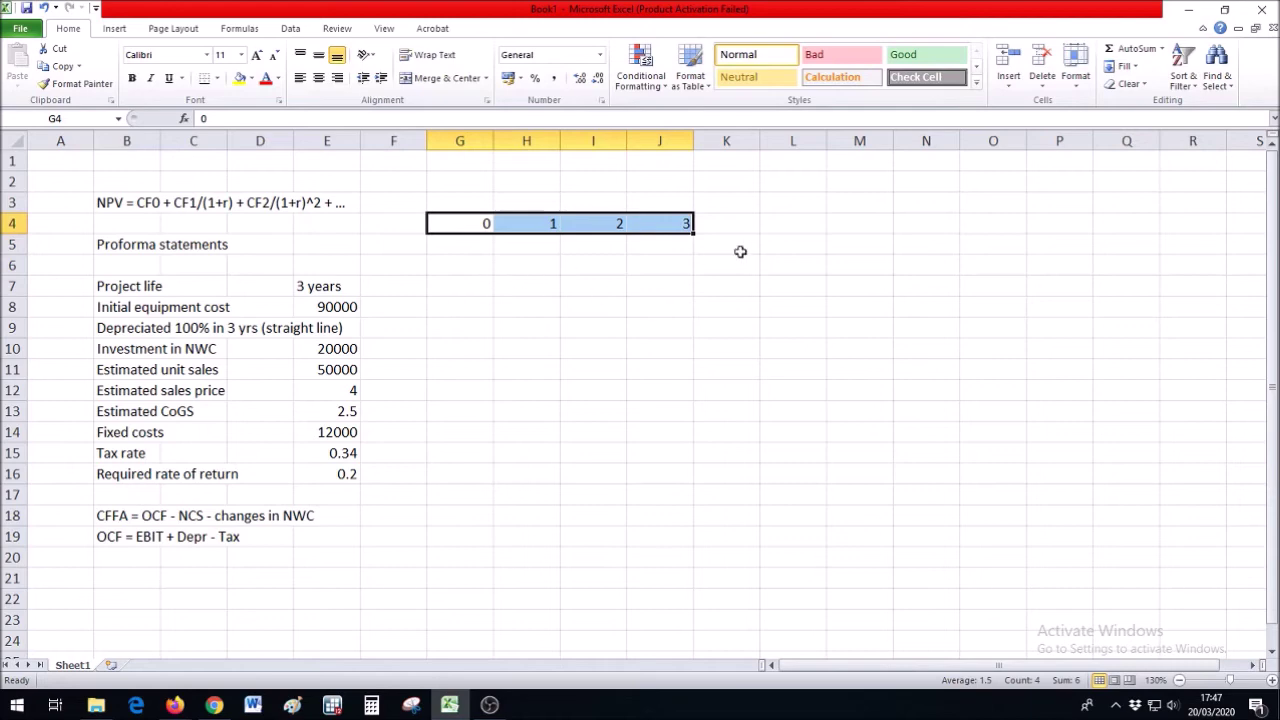
- Review the year 0 column and the NCS row with 90000 at year 0 and empty years 1–3
left_click_drag(466, 231, 456, 329)
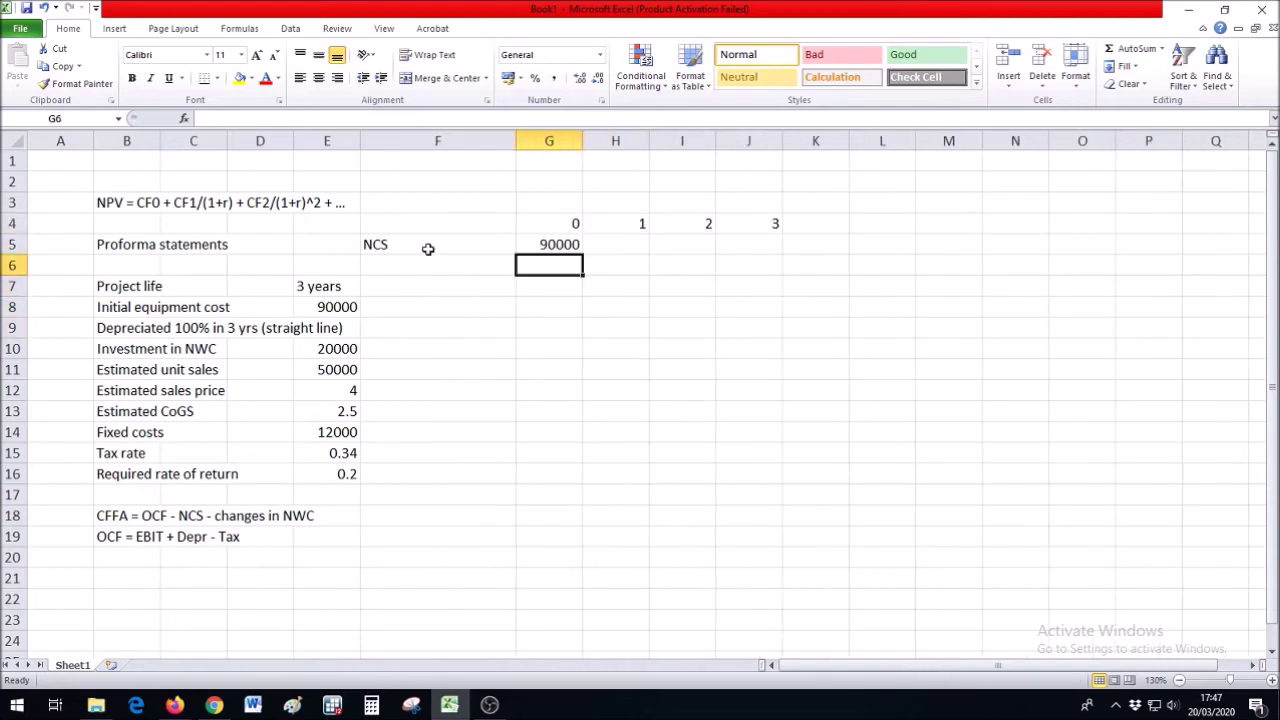
left_click(430, 248)
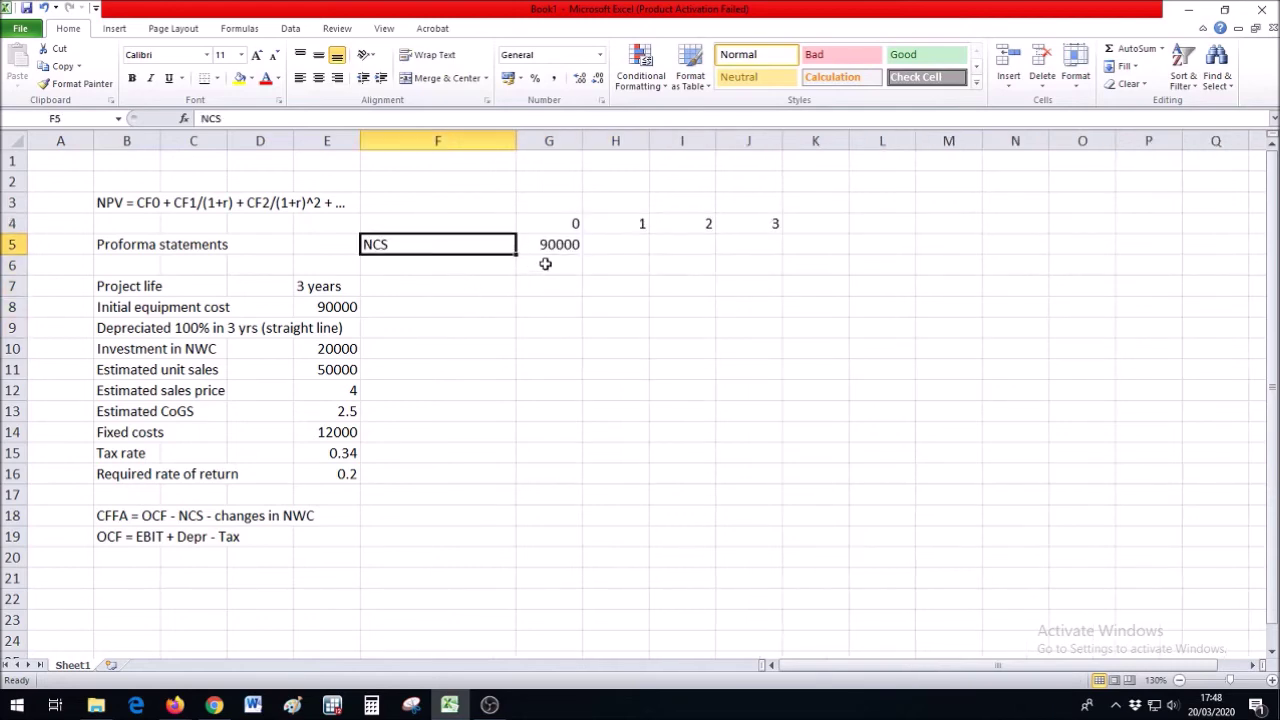
left_click(546, 253)
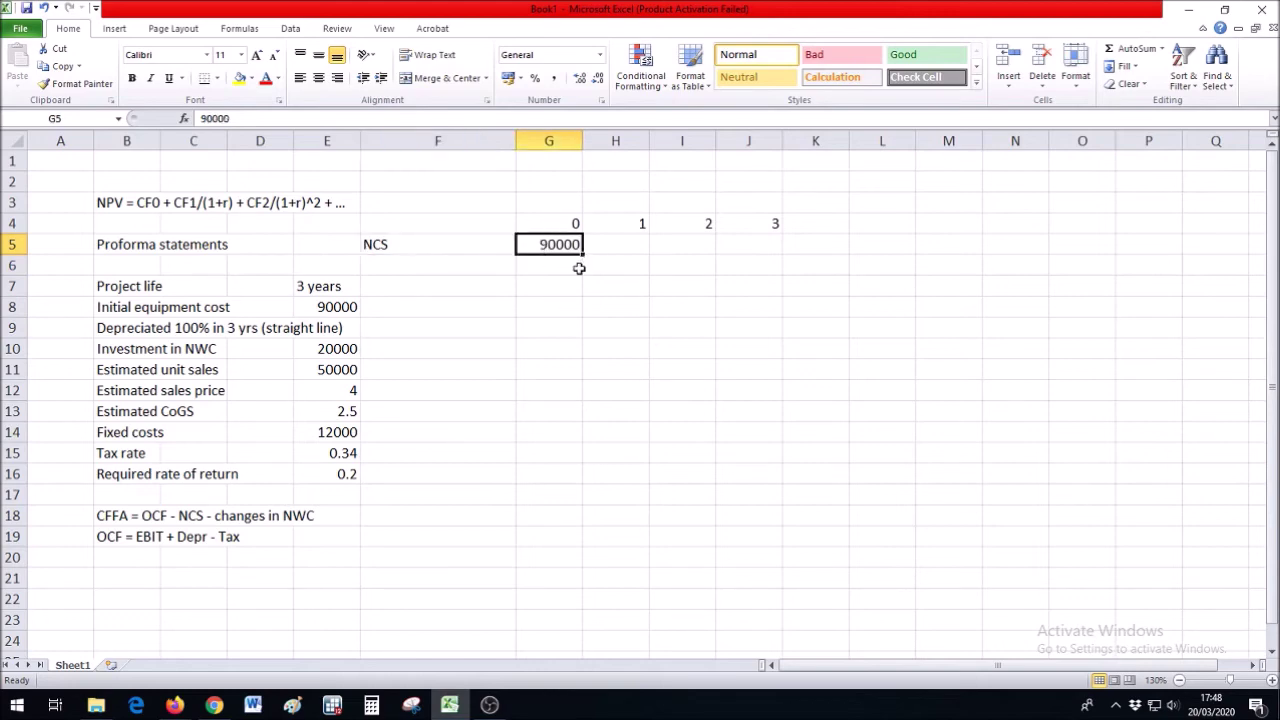
left_click_drag(600, 246, 760, 246)
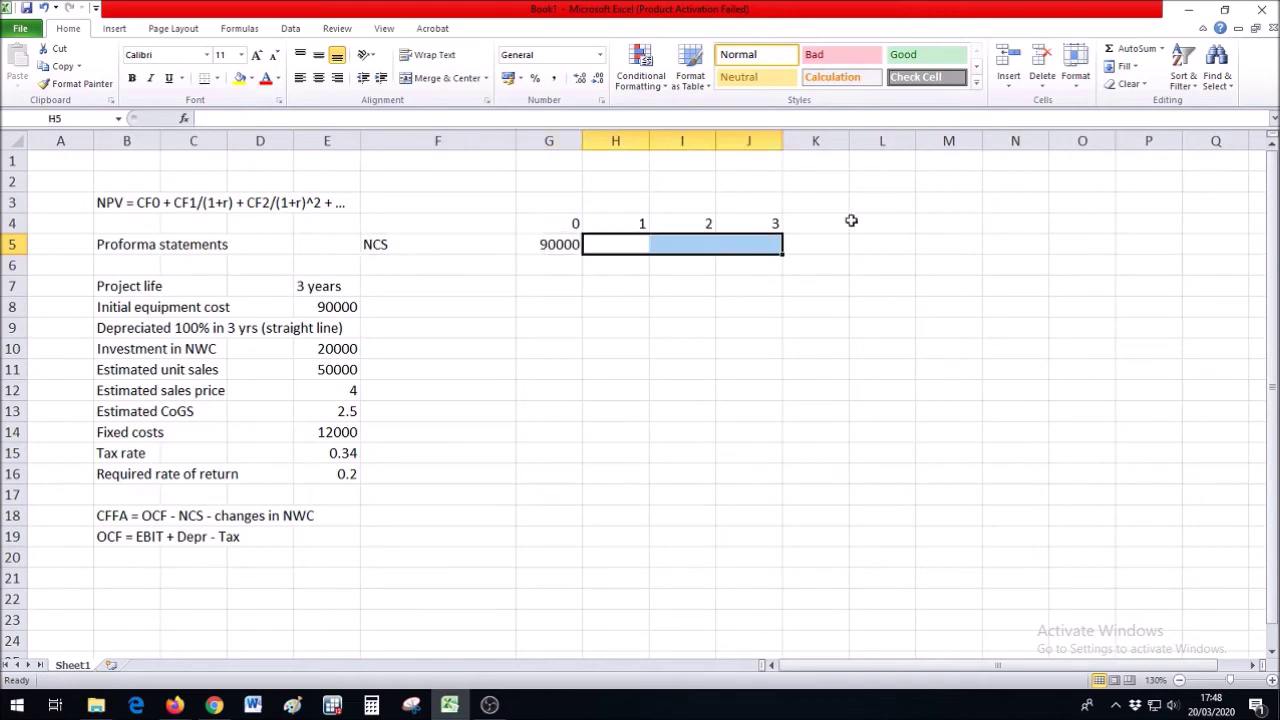
left_click_drag(611, 243, 763, 246)
left_click(431, 265)
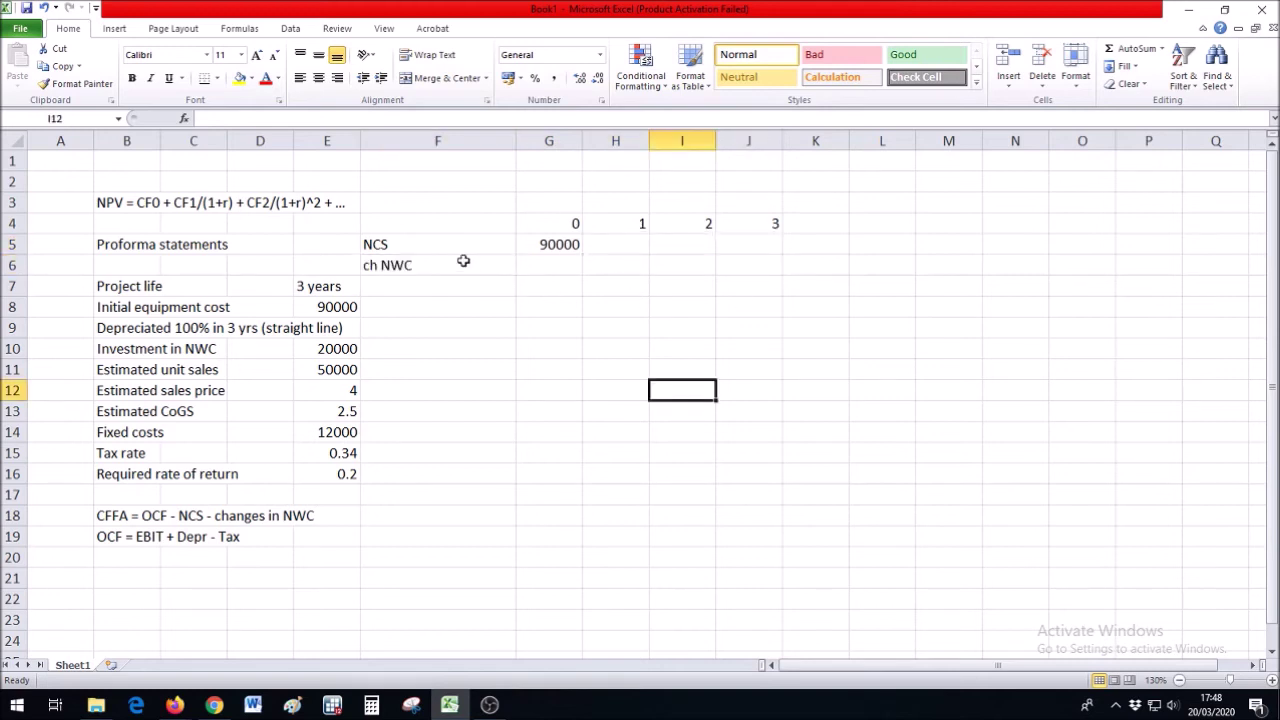
left_click(463, 261)
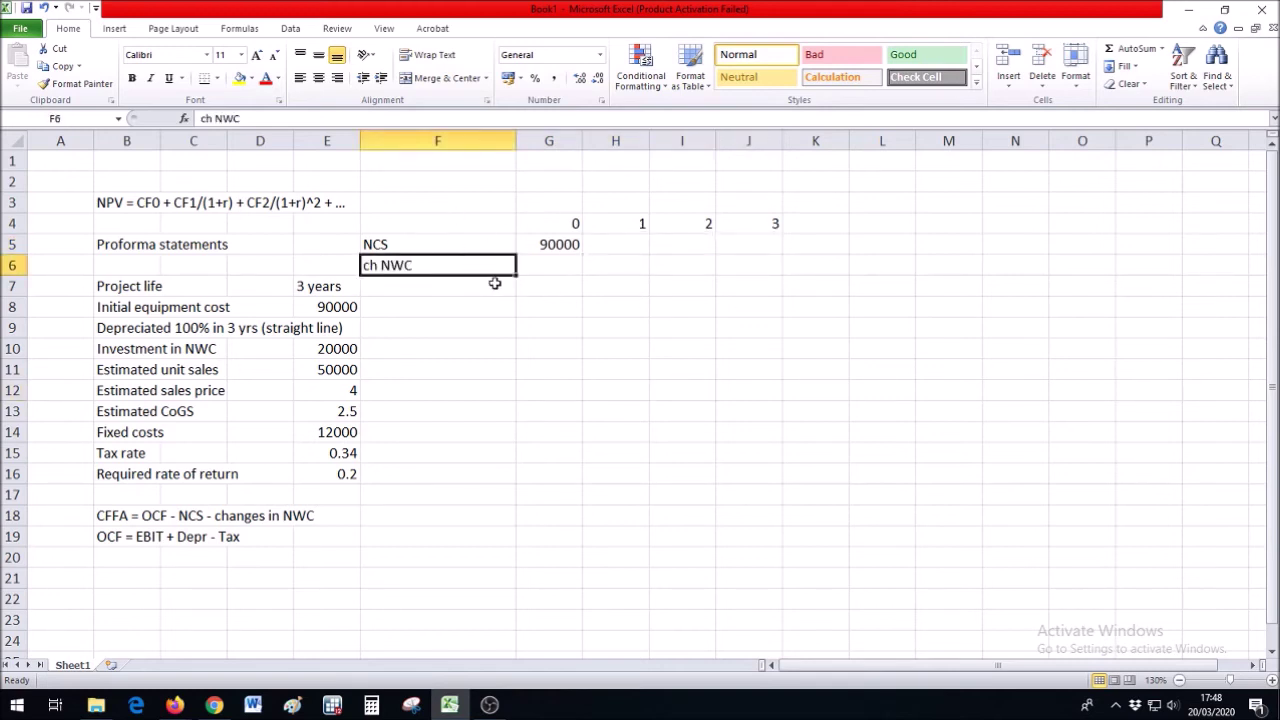
- Enter change in NWC of 20000 for year 0 and -20000 for year 3
left_click(542, 268)
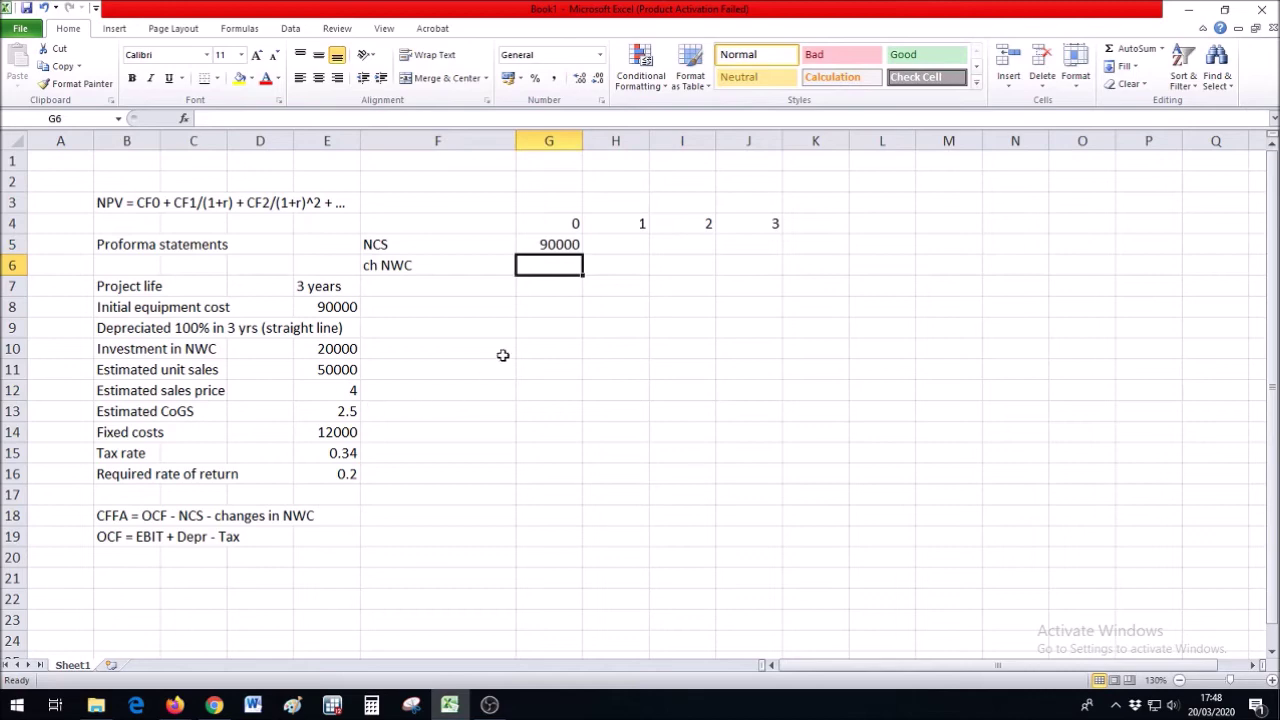
type("20000")
key("Return")
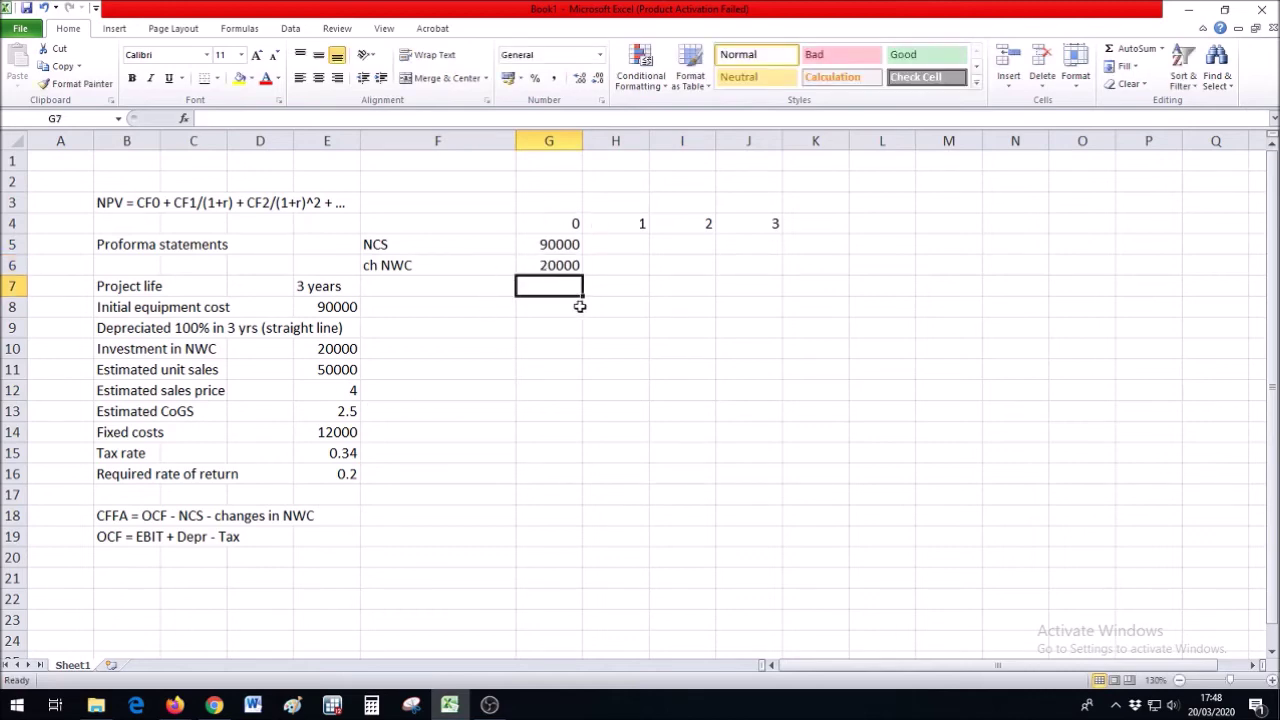
left_click(750, 265)
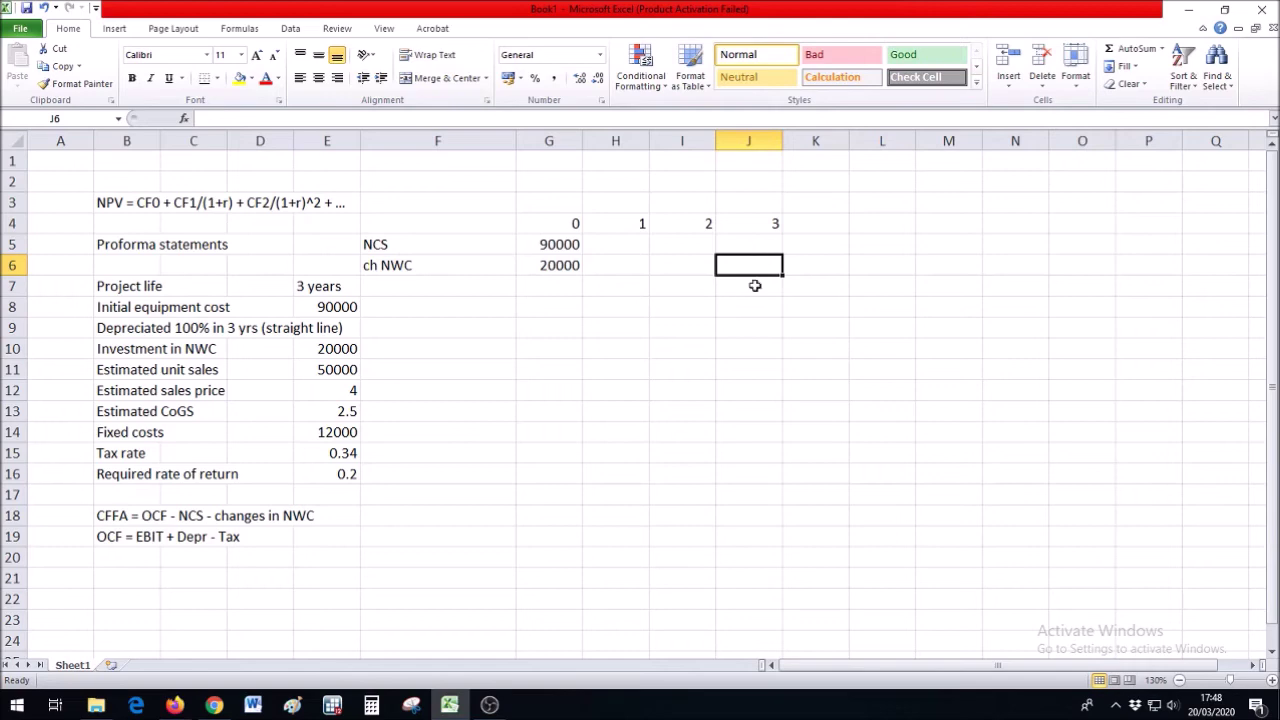
type("-20000")
key("Return")
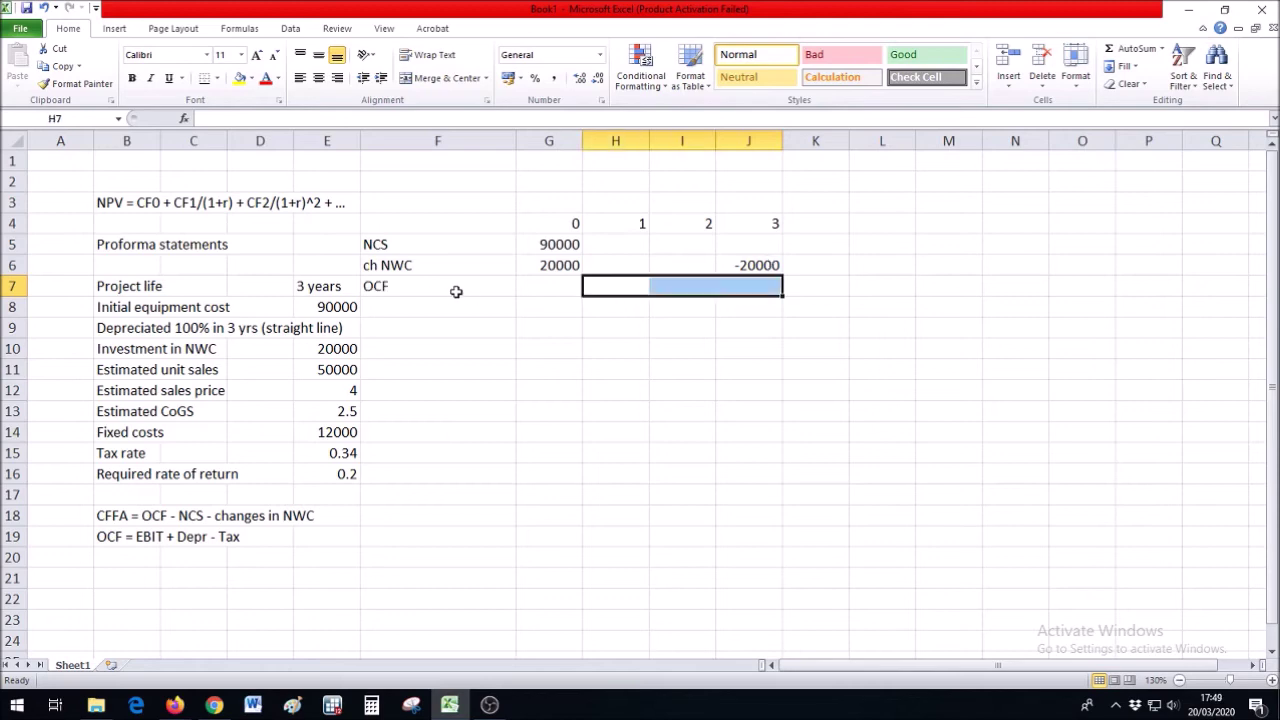
- Calculate year 1 Sales as estimated unit sales times sales price, giving 200000
left_click(460, 347)
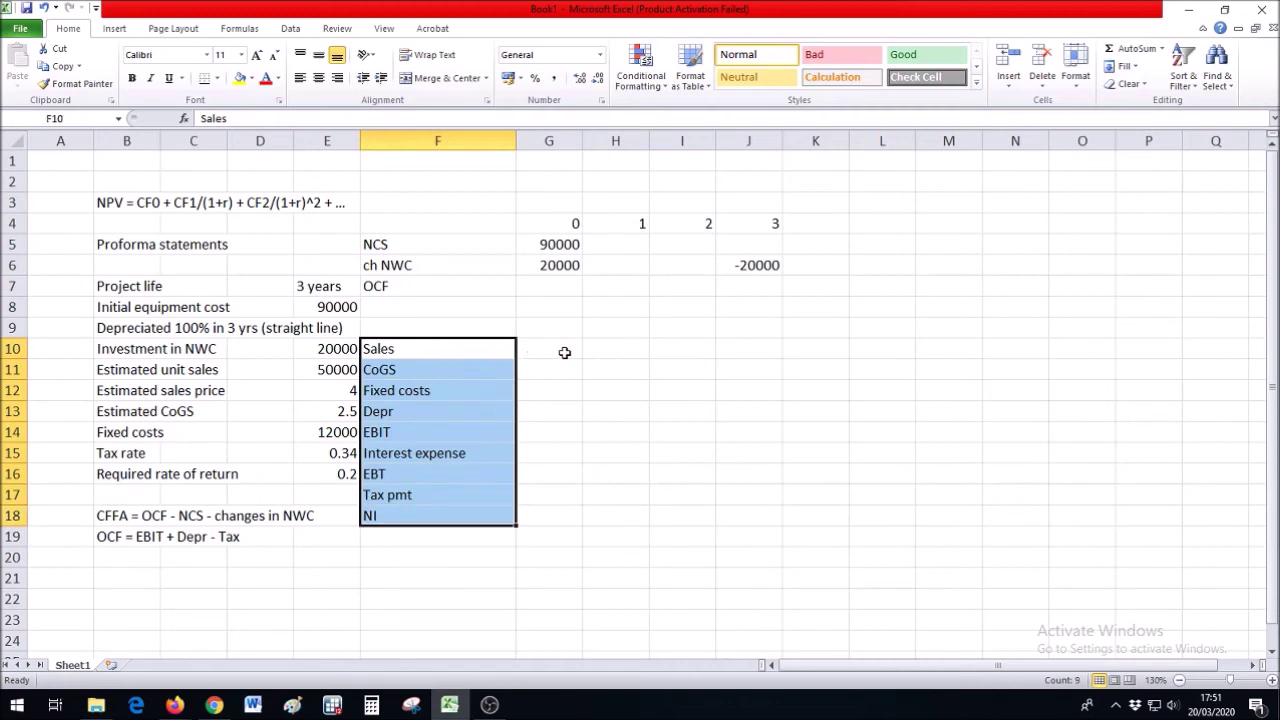
left_click(615, 348)
left_click_drag(635, 228, 620, 357)
left_click(618, 357)
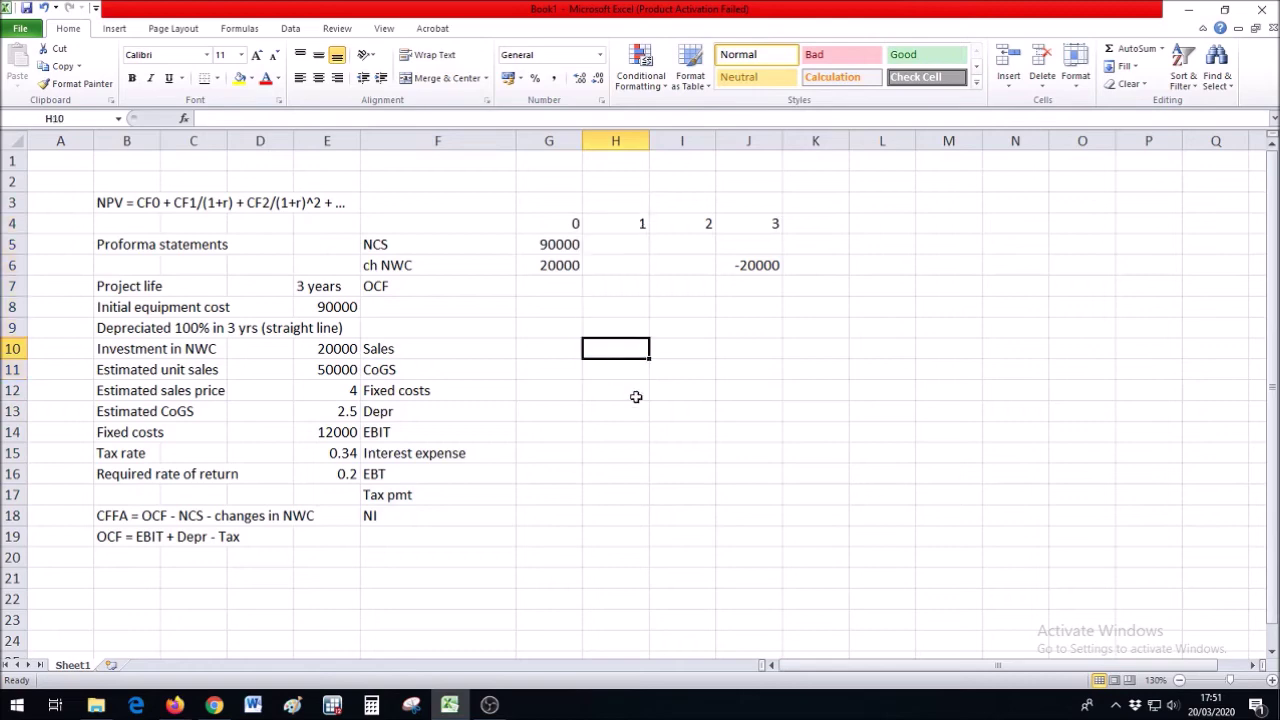
type("=")
left_click(330, 370)
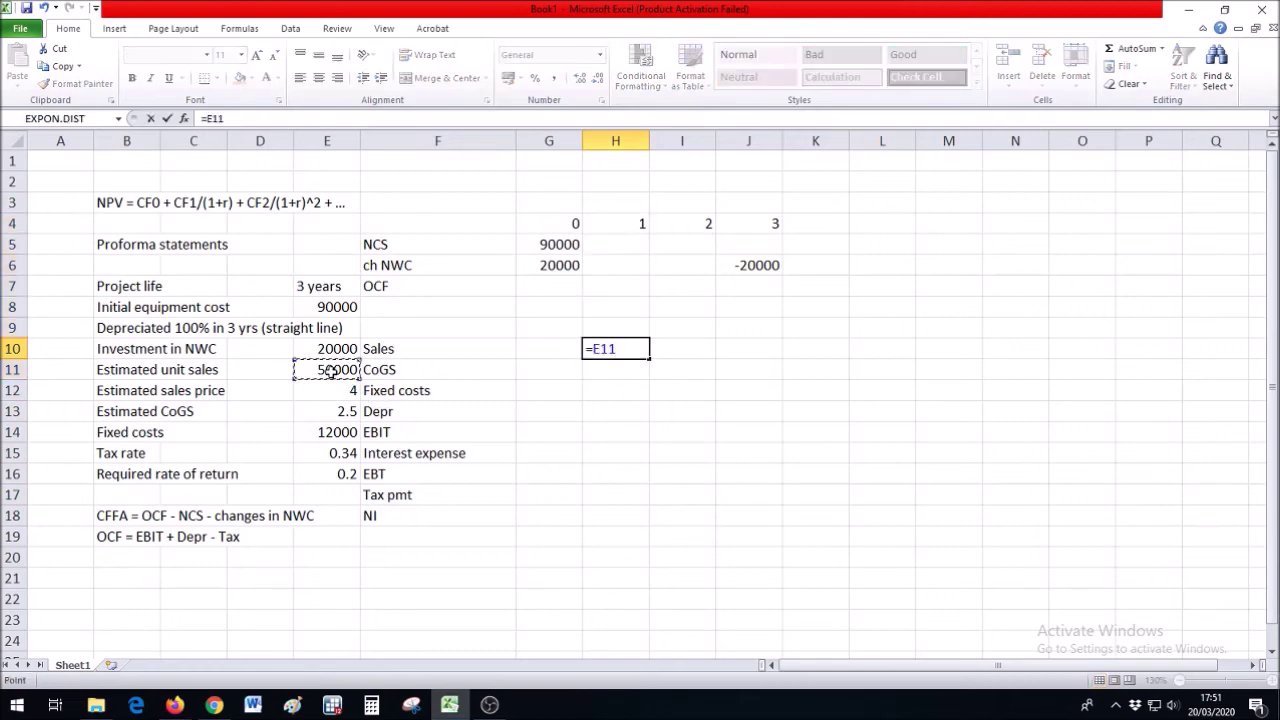
type("*")
left_click(337, 389)
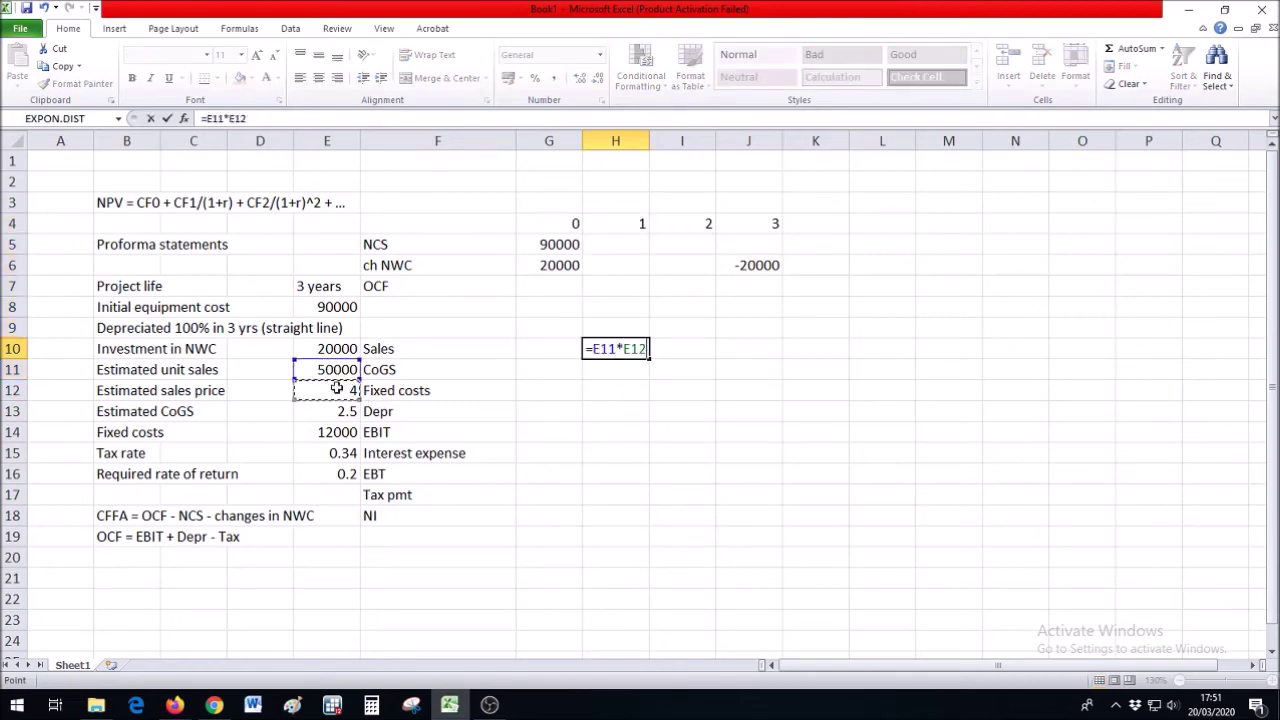
key("Return")
- Enter year 1 CoGS as unit sales times unit CoGS, fixed costs 12000 and depreciation 30000
type("=")
left_click(325, 372)
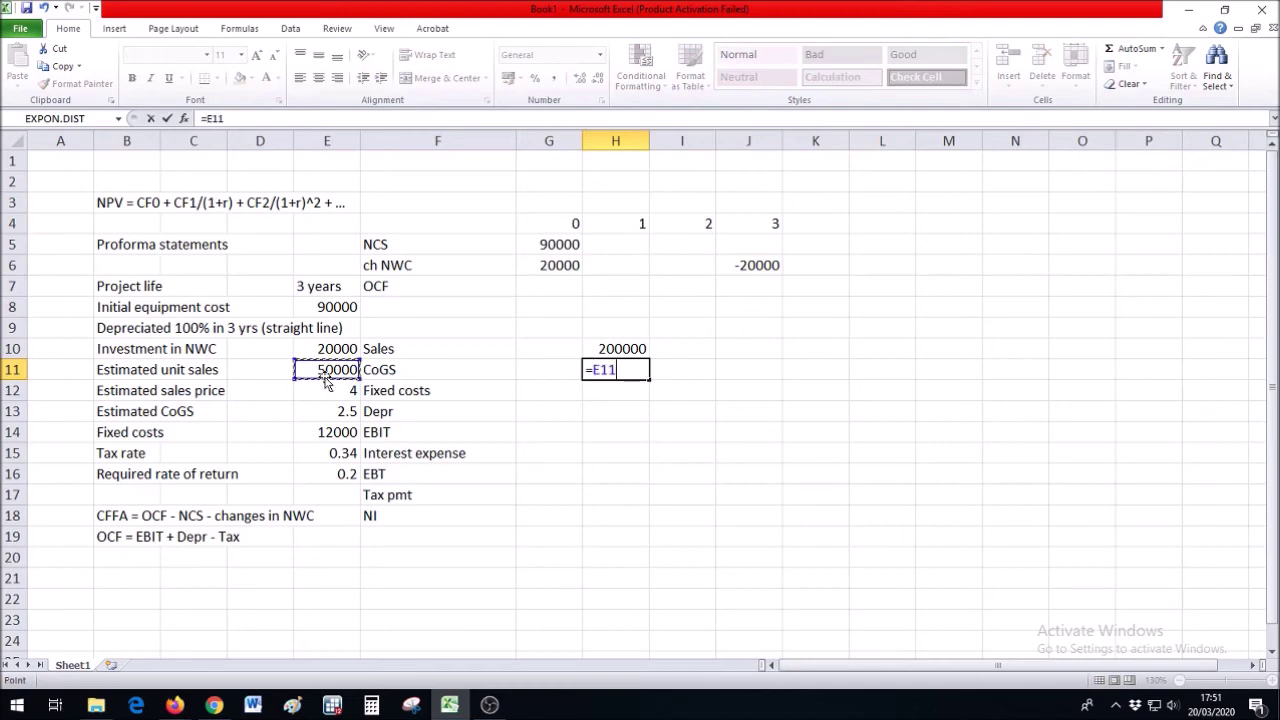
type("*")
left_click(313, 408)
key("Return")
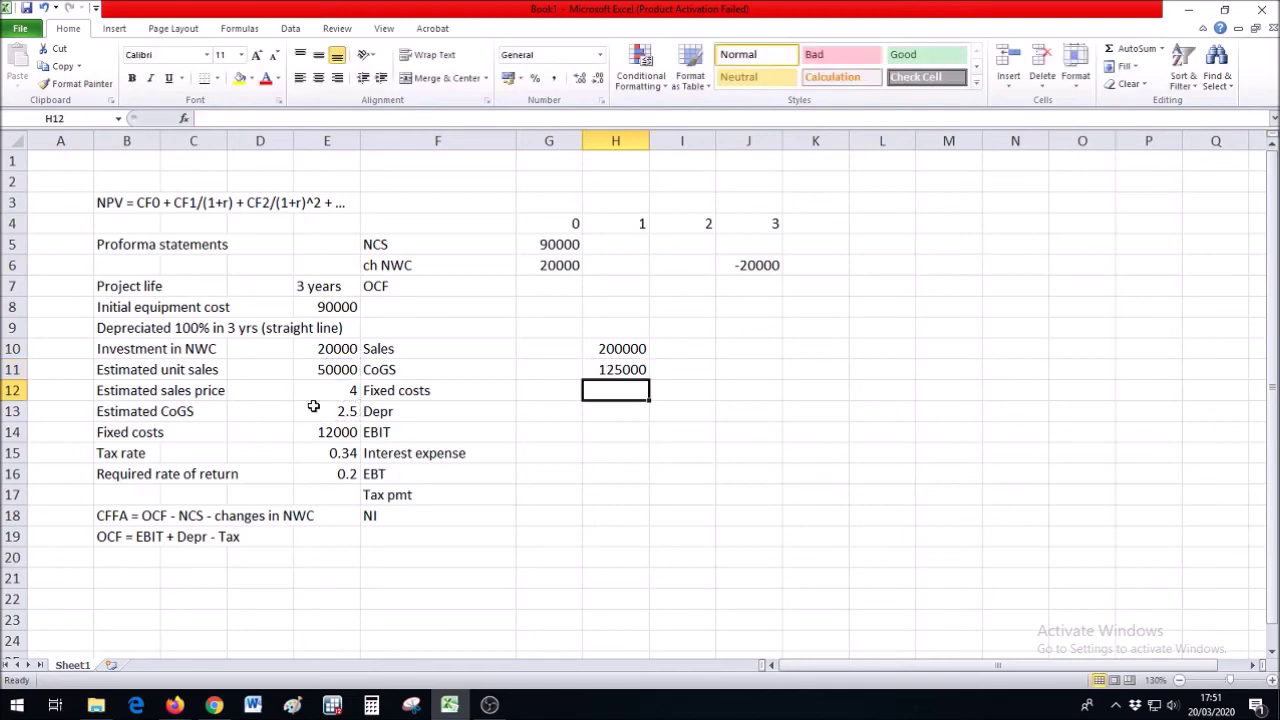
type("12000")
left_click(323, 431)
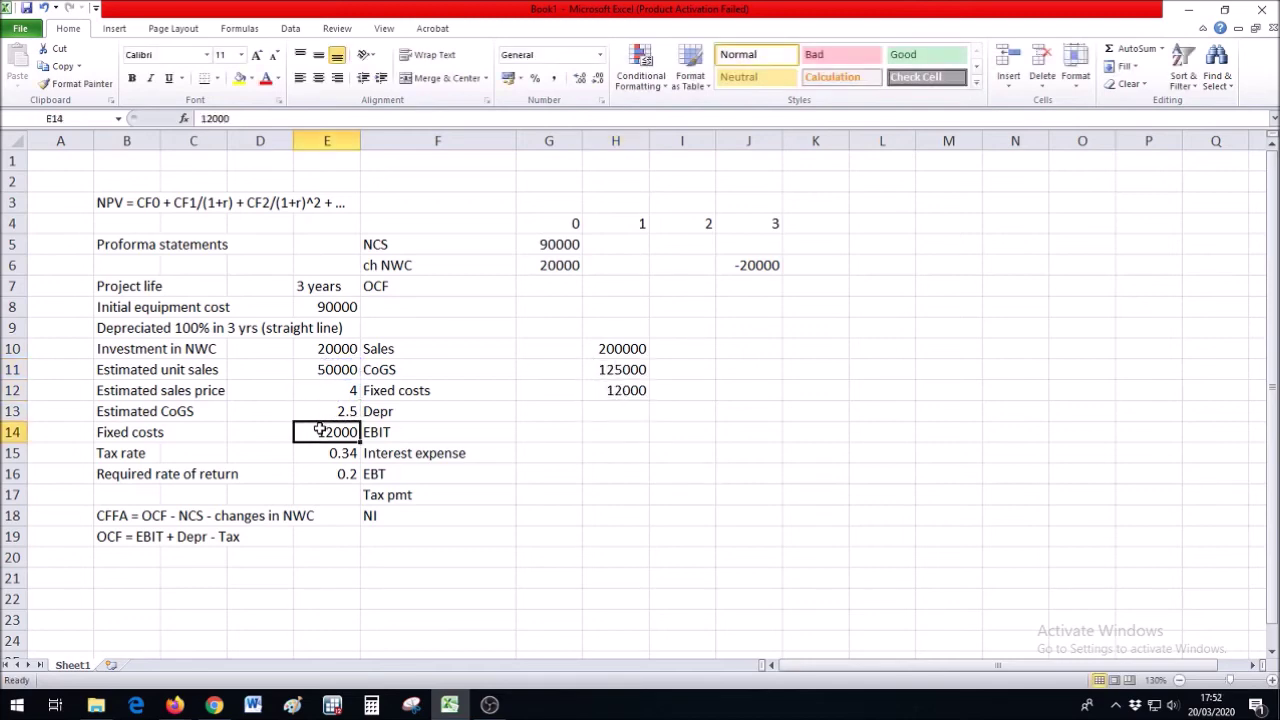
left_click(594, 408)
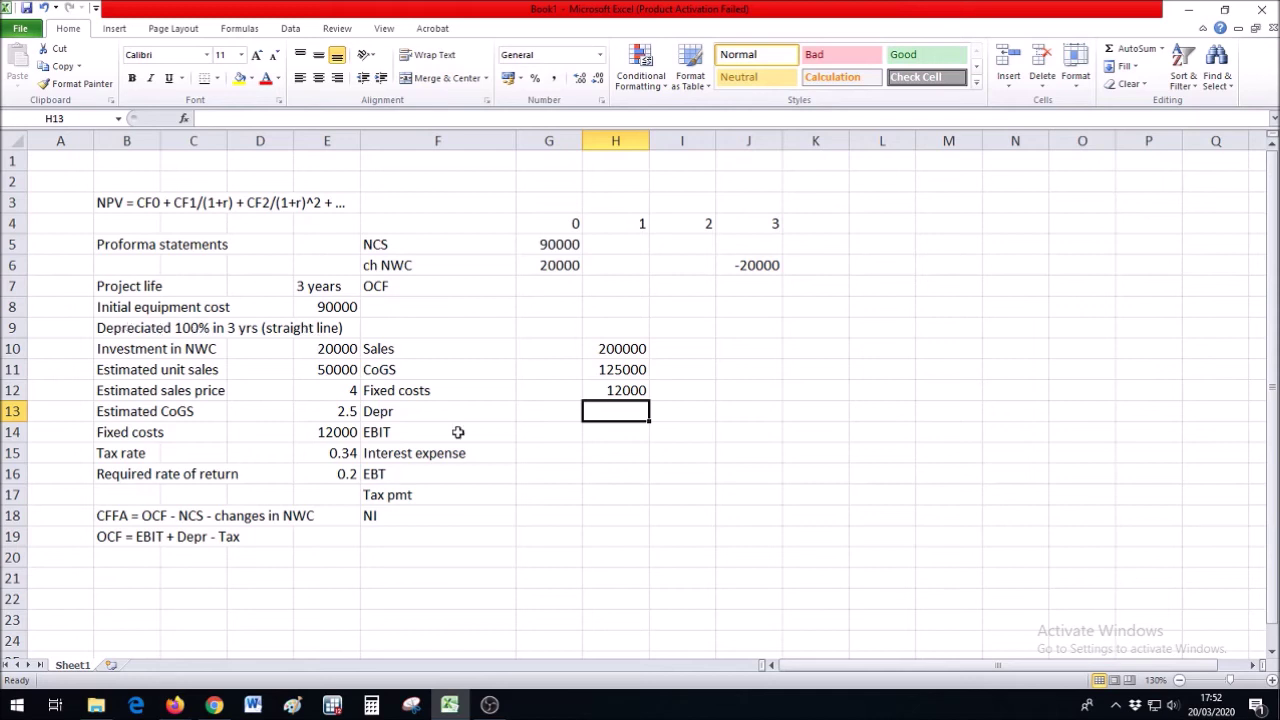
type("30000")
key("Return")
- Compute year 1 EBIT as sales minus CoGS, fixed costs and depreciation (33000), with zero interest
type("=")
left_click(606, 349)
type("-")
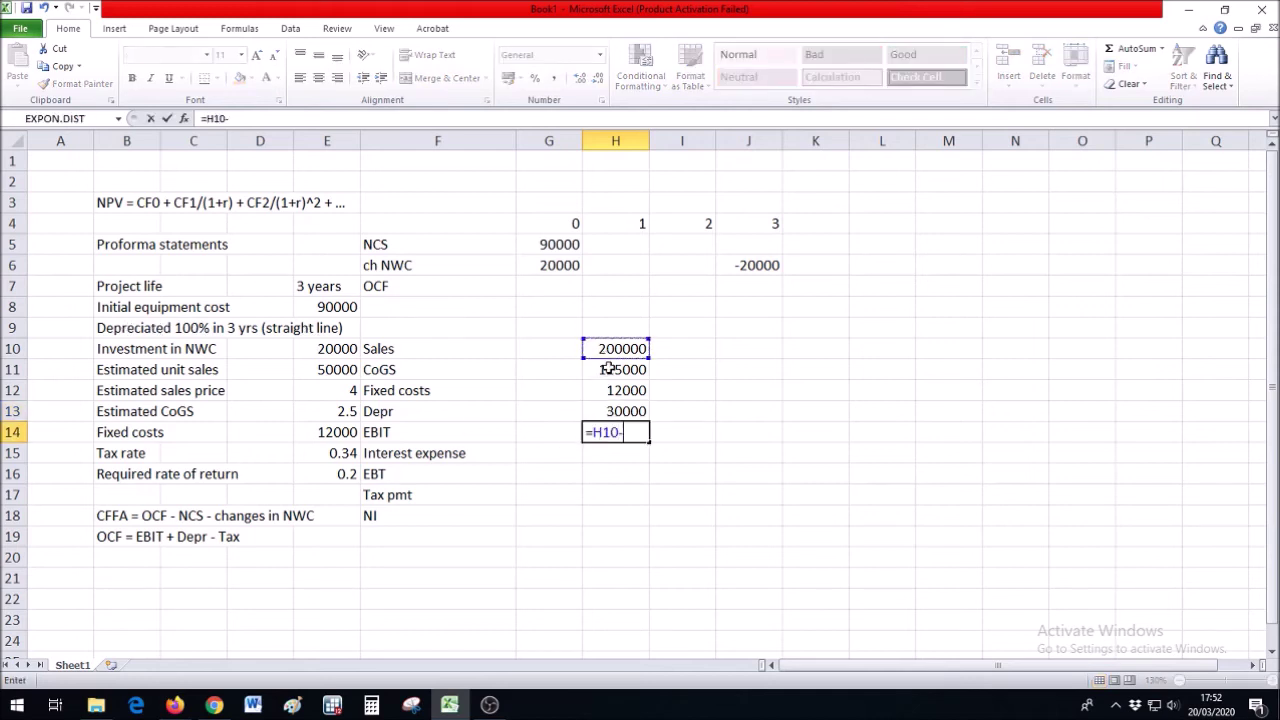
left_click(608, 369)
type("-")
left_click(621, 391)
type("-")
left_click(621, 411)
key("Return")
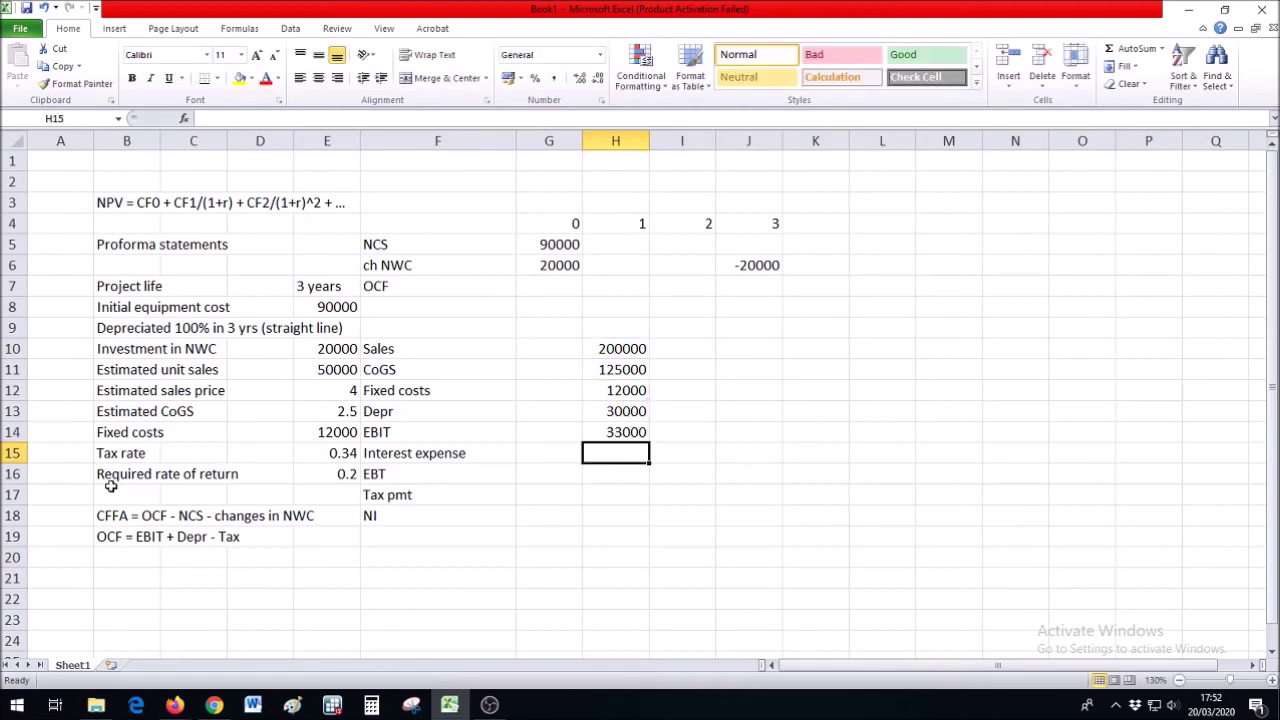
type("0")
key("Return")
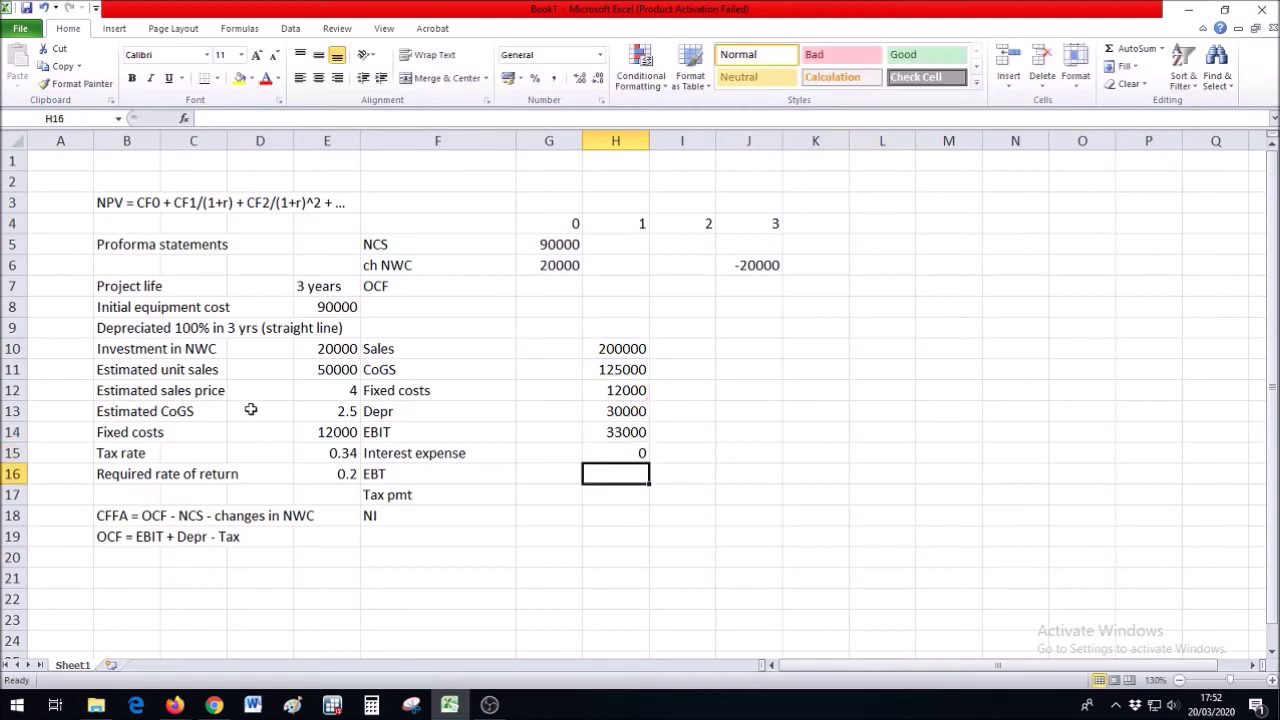
- Compute year 1 EBT as EBIT minus interest (33000) and tax as EBT times the tax rate (11220)
type("=")
key("Up")
key("Up")
type("-")
key("Up")
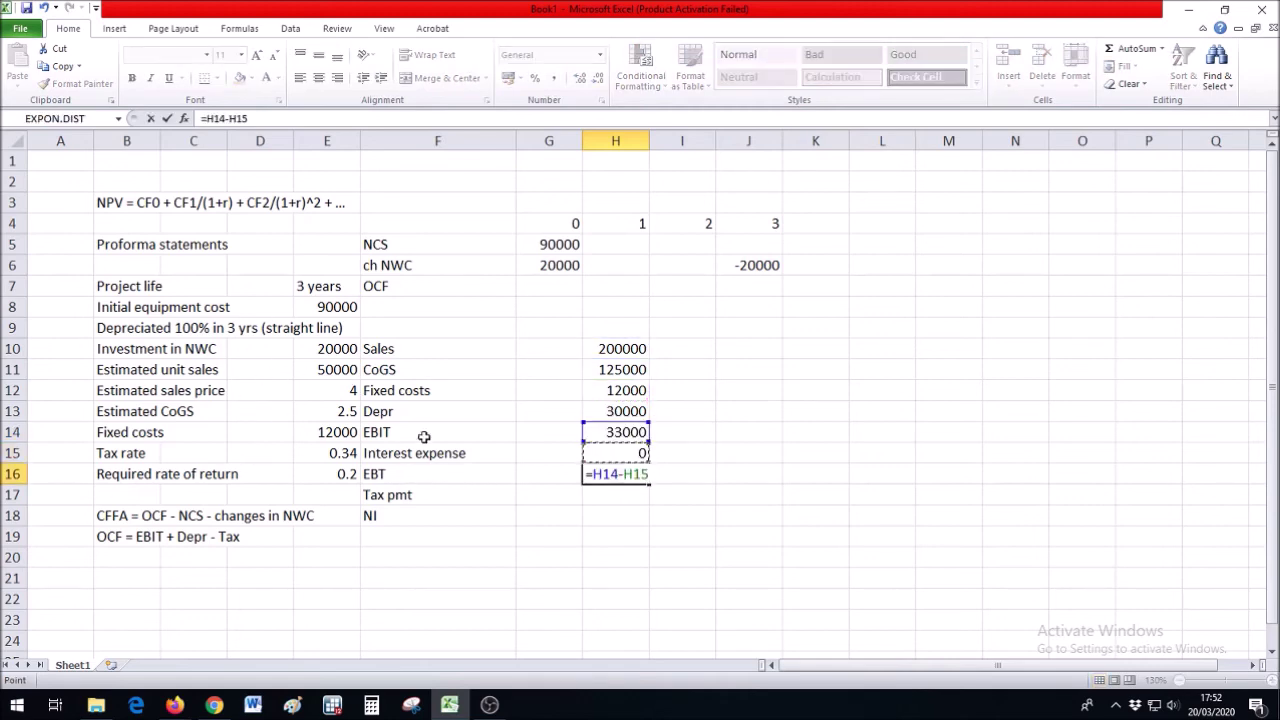
key("Return")
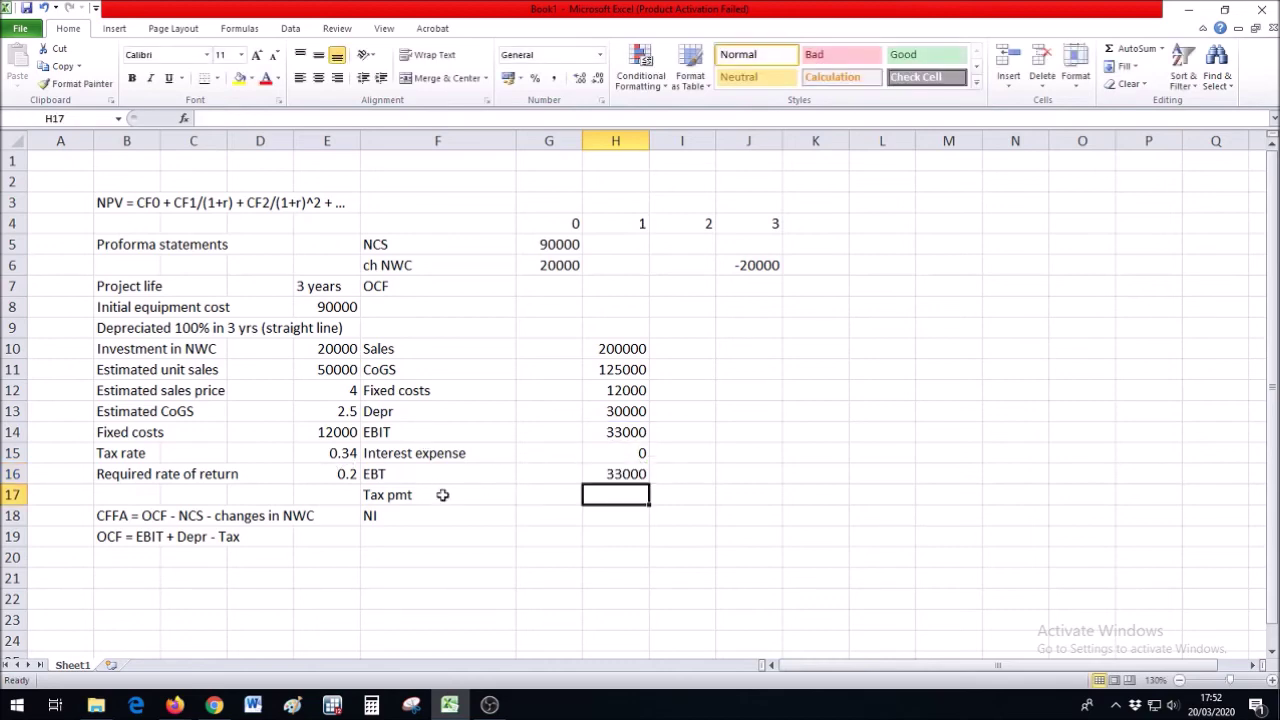
type("=")
key("Up")
type("*")
key("Up")
key("Up")
key("Left")
key("Left")
key("Left")
key("Return")
- Compute year 1 net income as EBT minus tax, giving 21780
type("=")
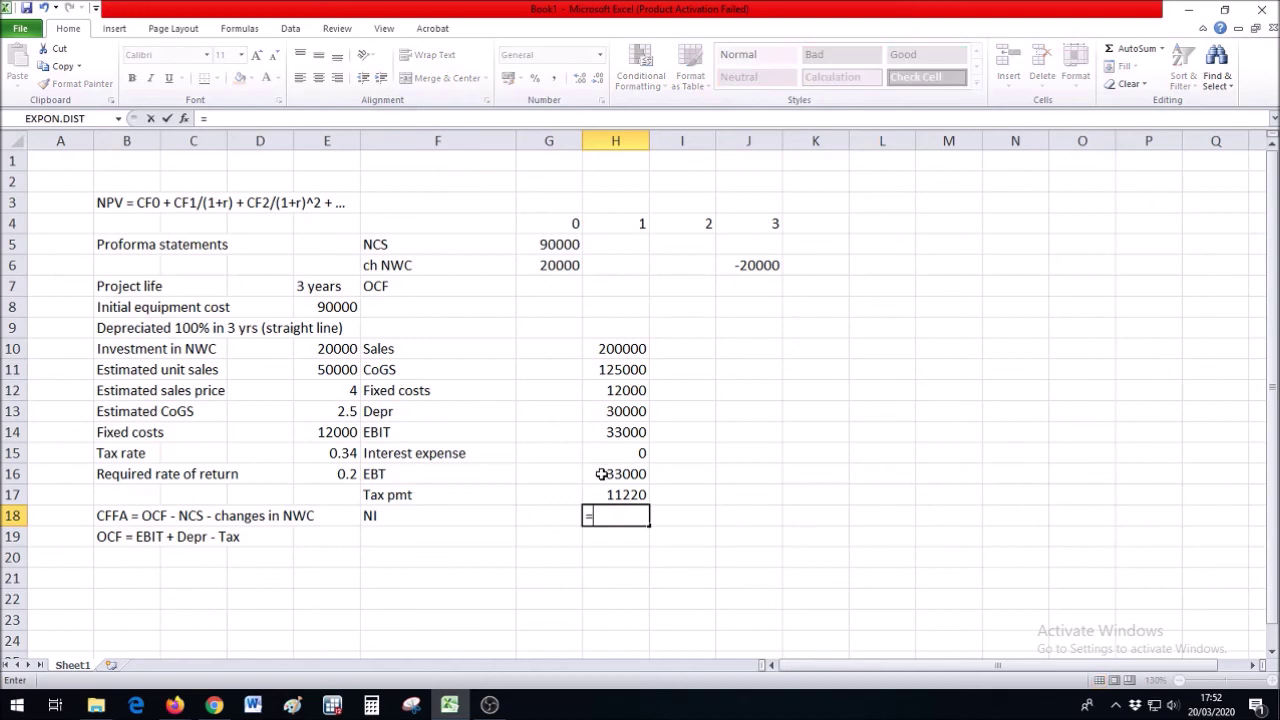
left_click(601, 474)
type("-")
left_click(601, 490)
key("Return")
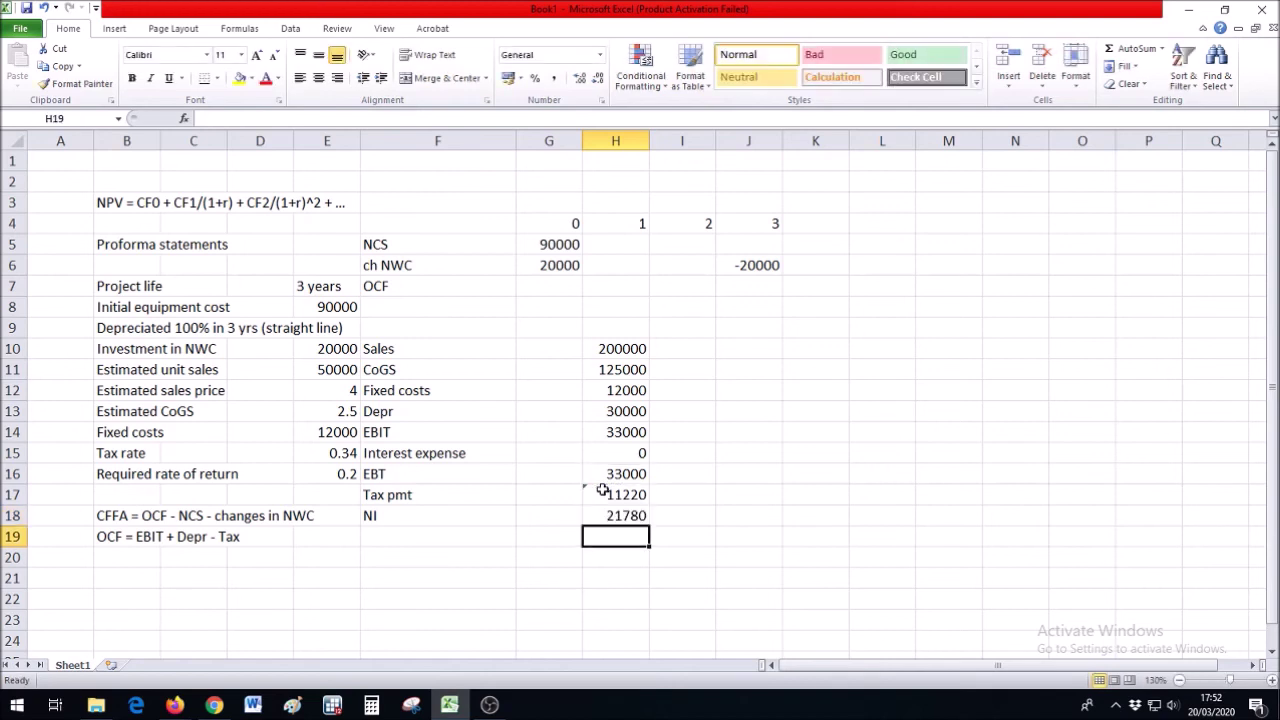
left_click(606, 285)
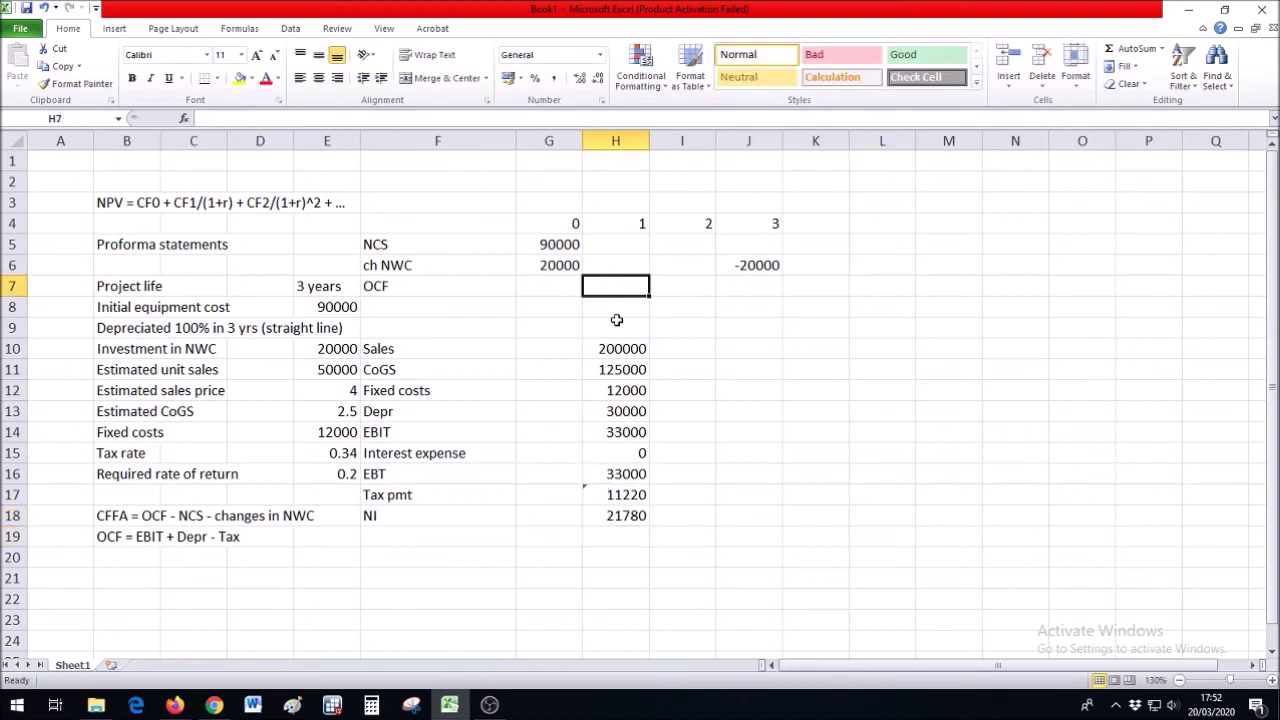
- Enter OCF as EBIT plus depreciation minus tax (51780) and fill it across years 1–3
type("=")
left_click(600, 430)
type("+")
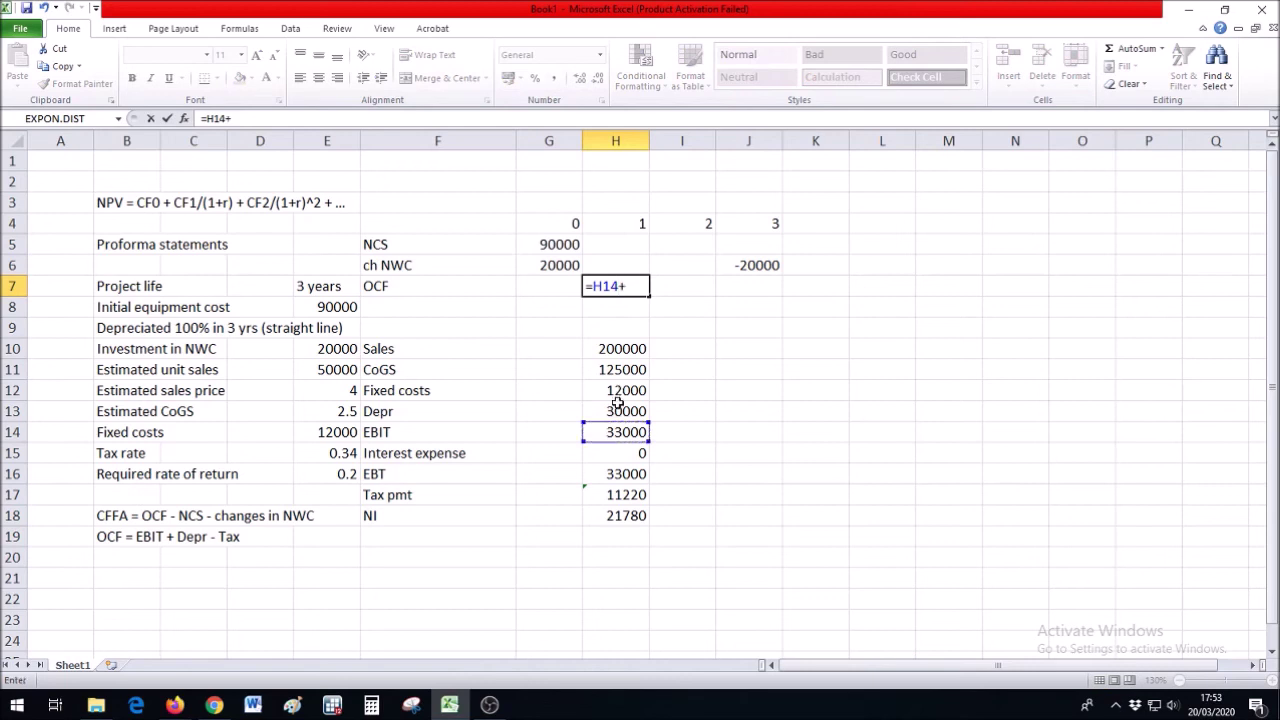
left_click(617, 408)
type("-")
left_click(614, 490)
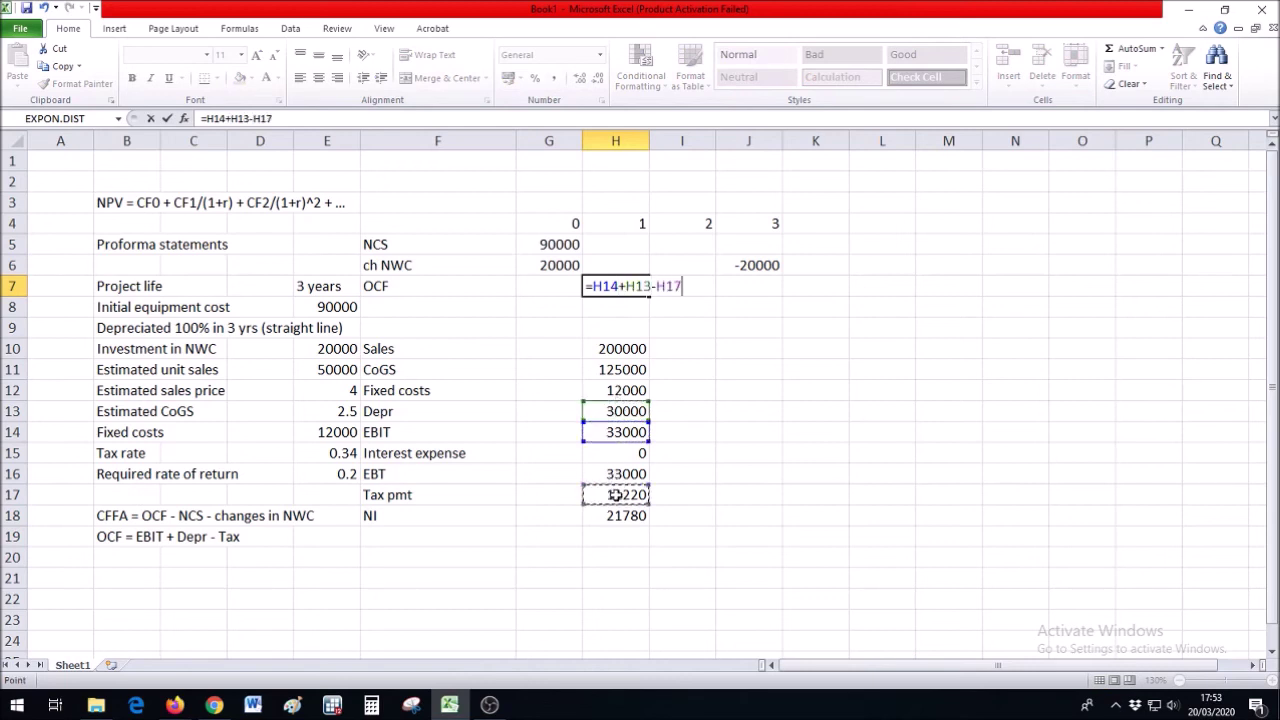
key("Return")
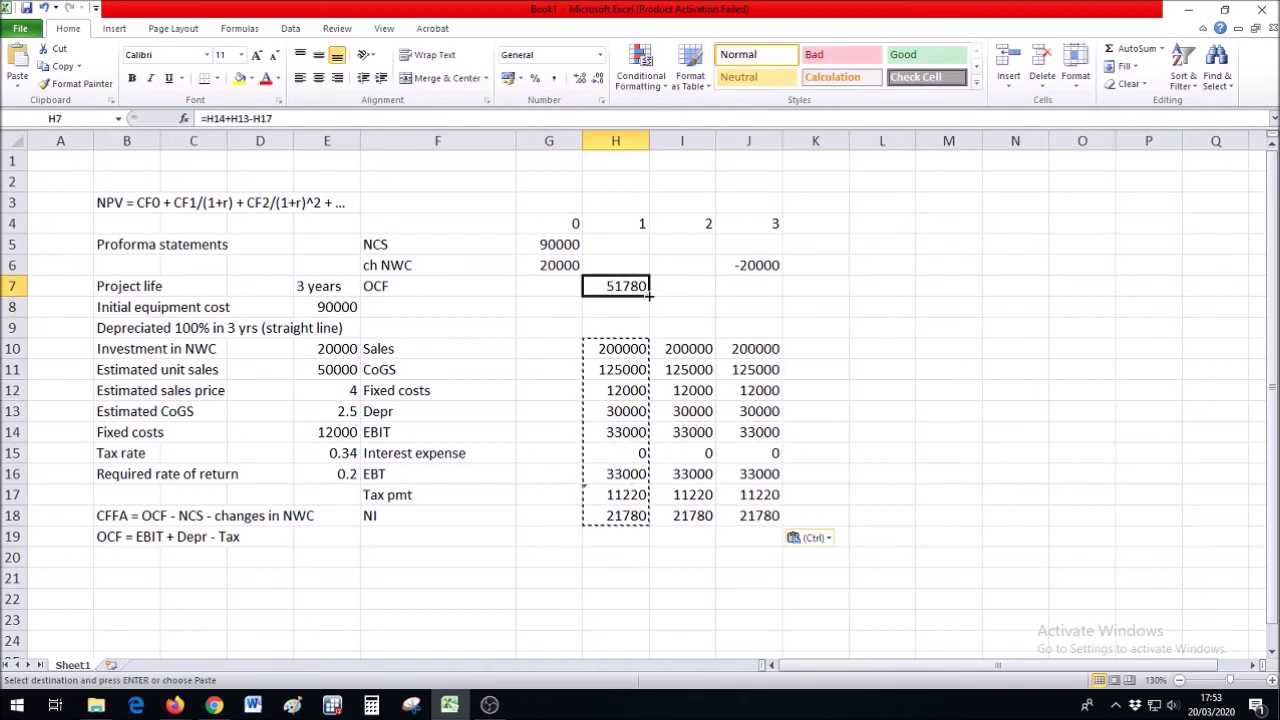
left_click_drag(649, 291, 760, 294)
left_click(827, 353)
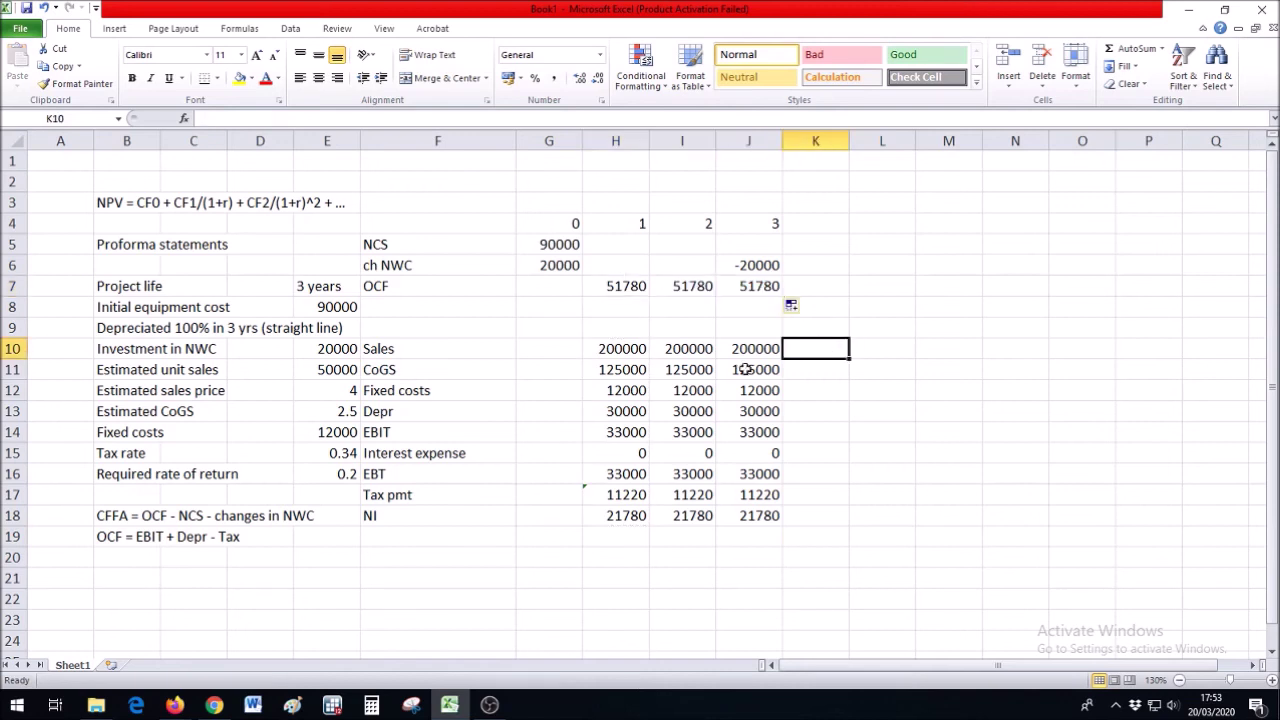
- Add a CFFA row with year 0 formula =G7-G5-G6, giving -110000
left_click(437, 307)
type("CFFA")
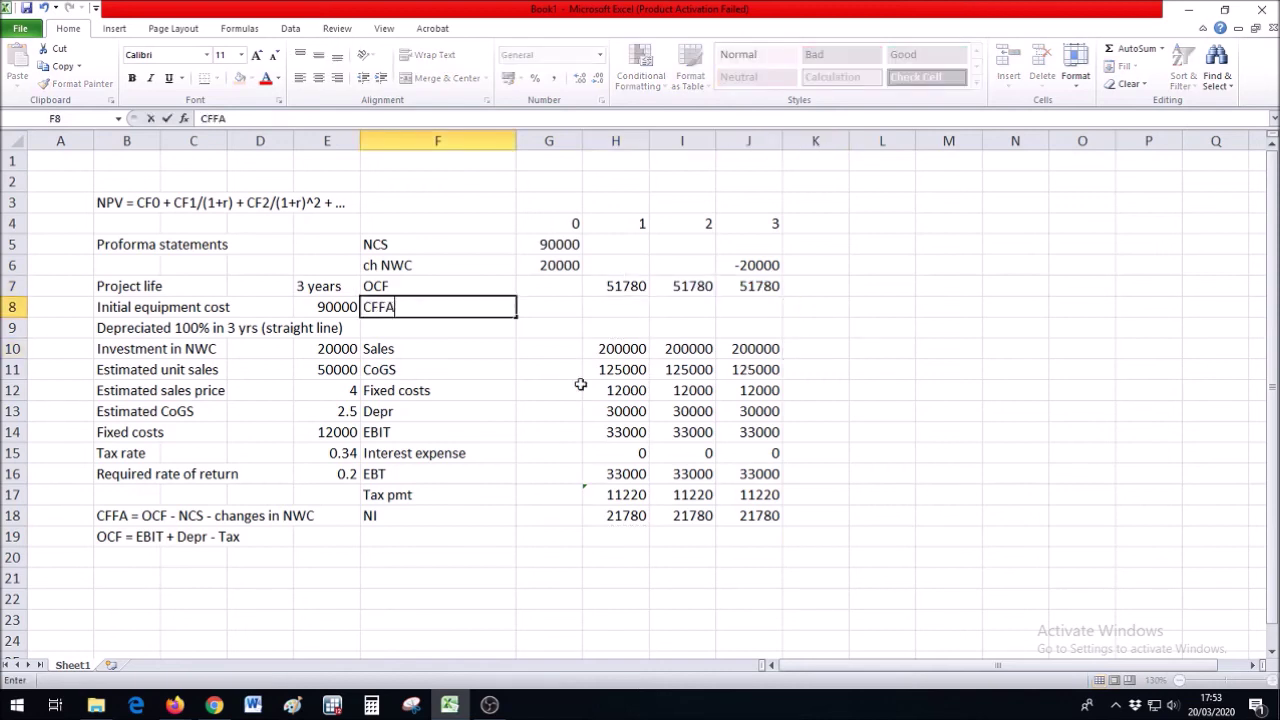
key("Tab")
type("=")
key("Up")
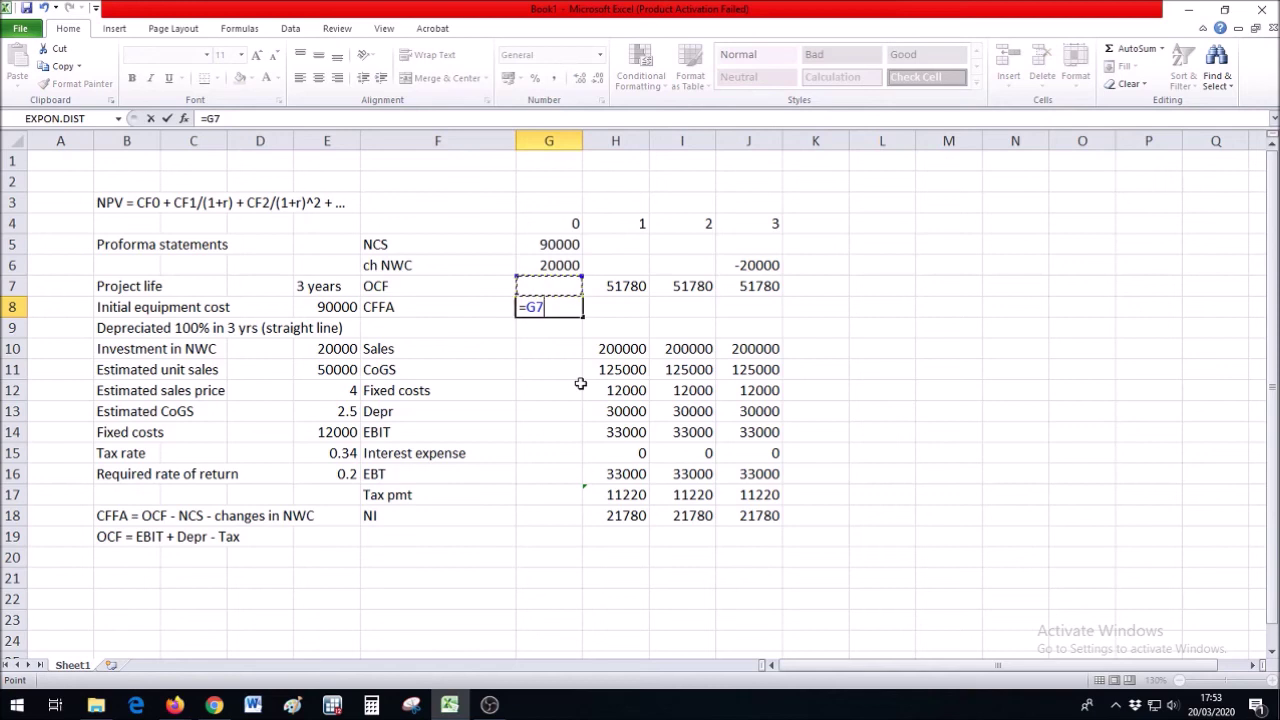
type("-")
key("Up")
key("Up")
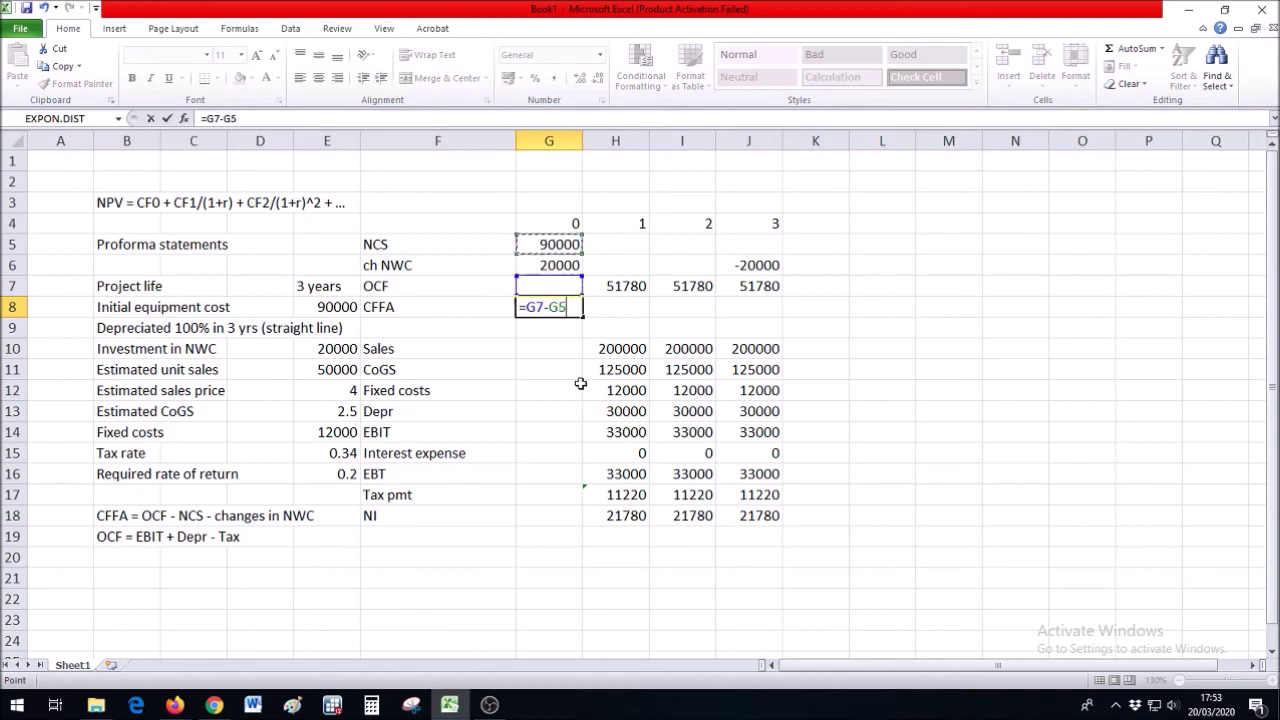
type("-")
key("Up")
key("Up")
key("Return")
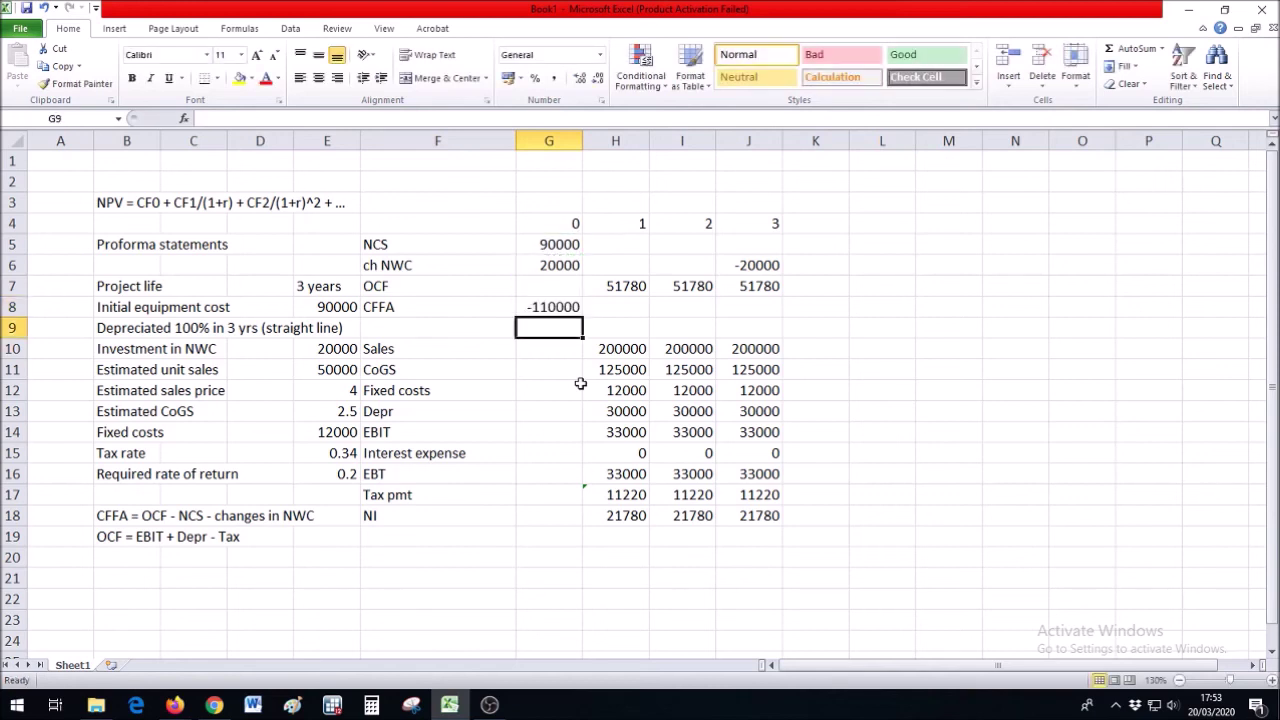
- Copy the CFFA formula to years 1–3, giving 51780, 51780 and 71780
left_click(572, 310)
left_click_drag(566, 309, 762, 313)
left_click(549, 303)
left_click(568, 308)
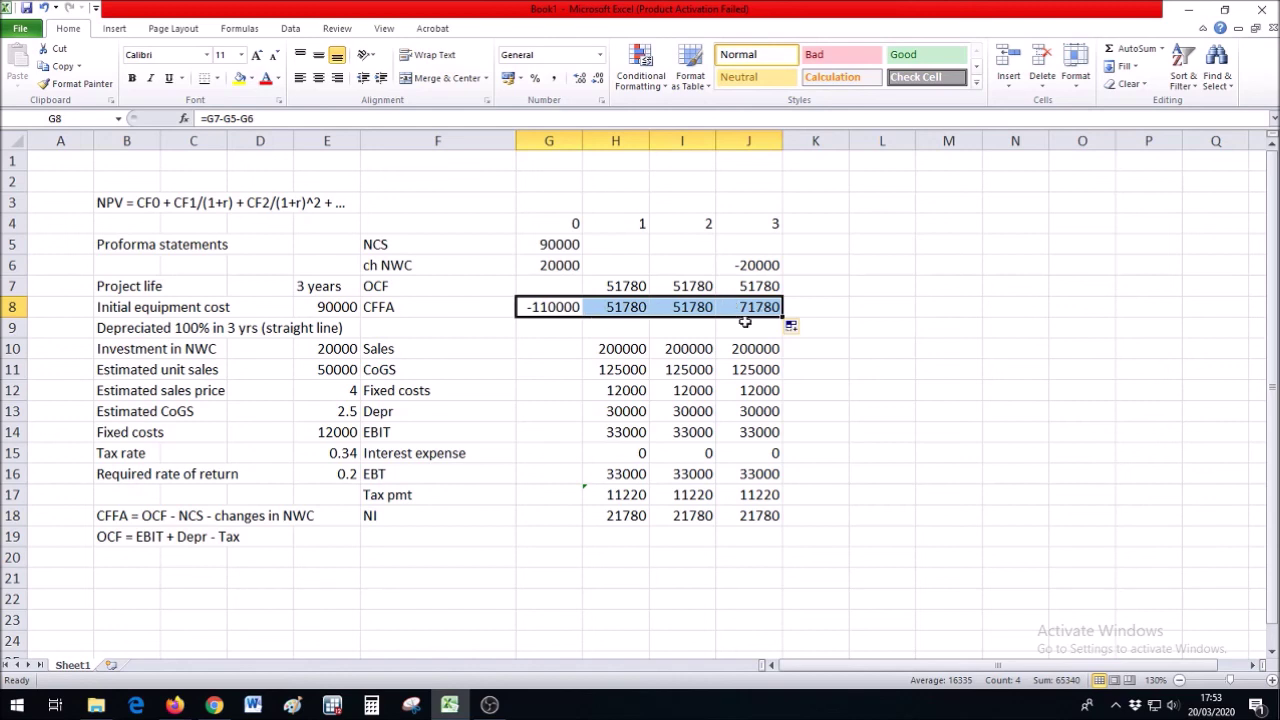
left_click(427, 552)
left_click_drag(555, 307, 772, 307)
- Enter =NPV(E16,H8:J8)+G8 in F20, returning an NPV of £10,647.69
left_click(447, 568)
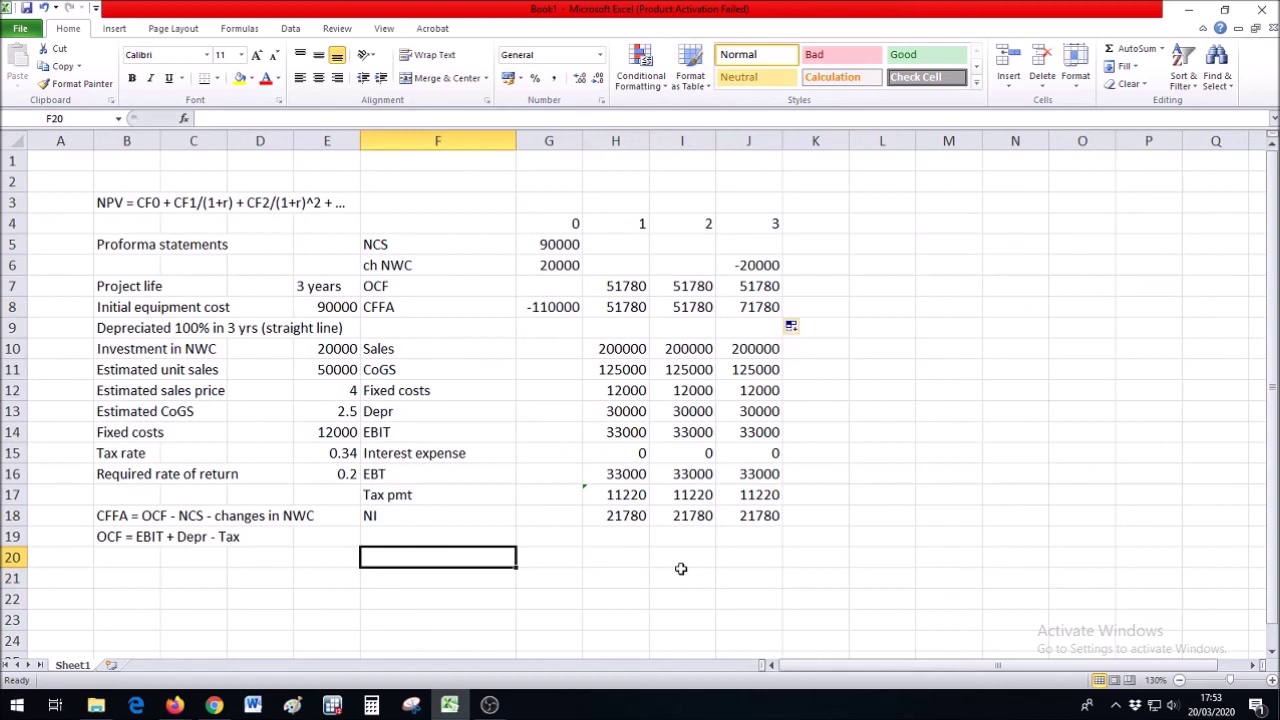
type("=npv(")
left_click(325, 467)
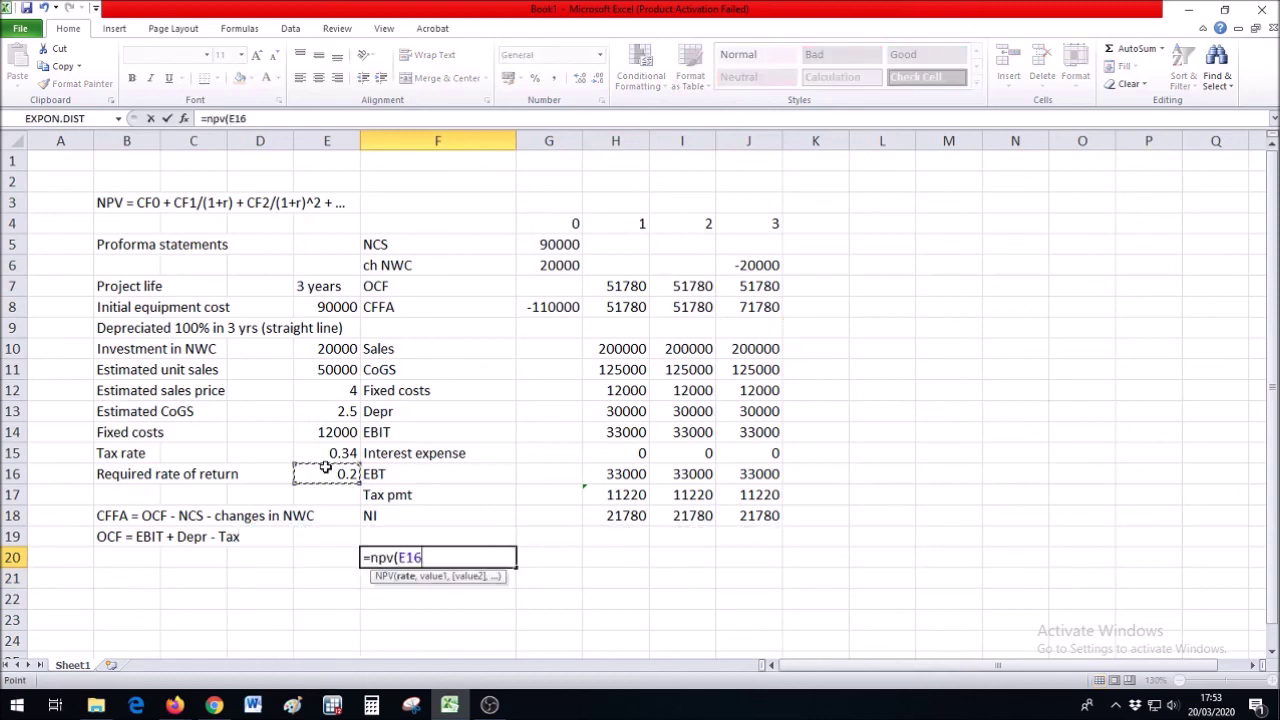
type(",")
left_click_drag(618, 307, 753, 309)
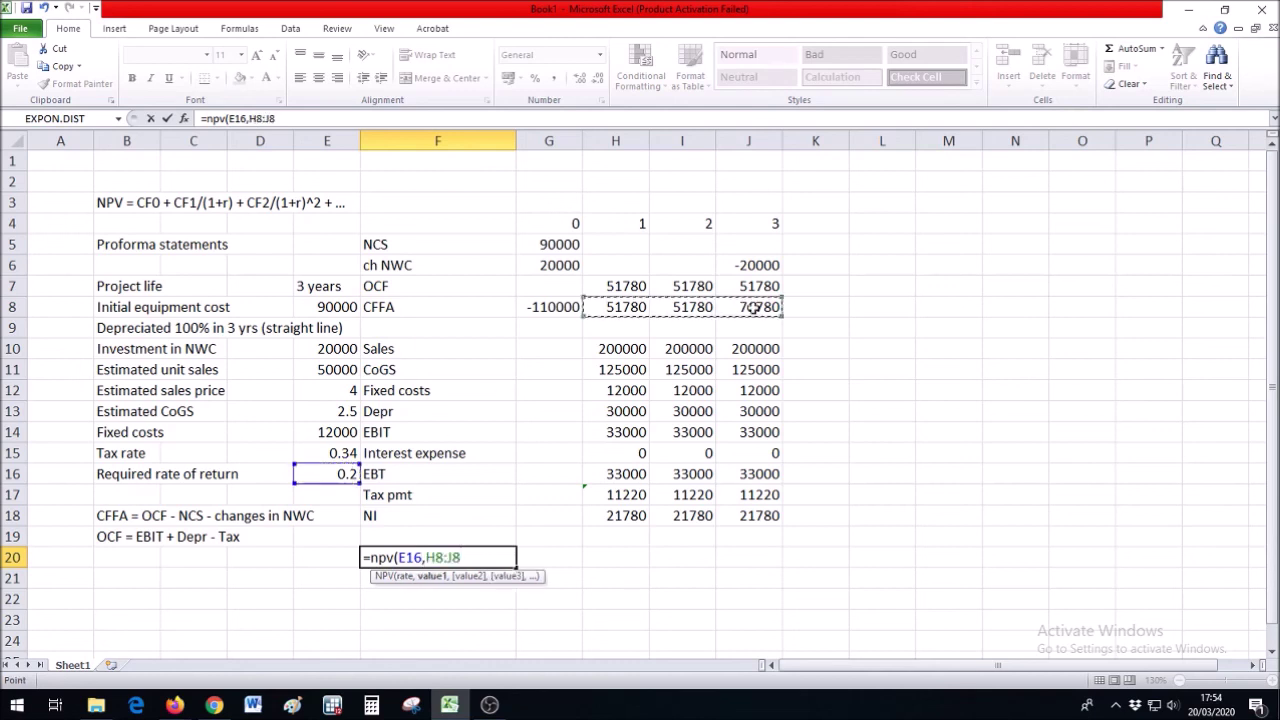
type(")+")
left_click(548, 307)
key("Return")
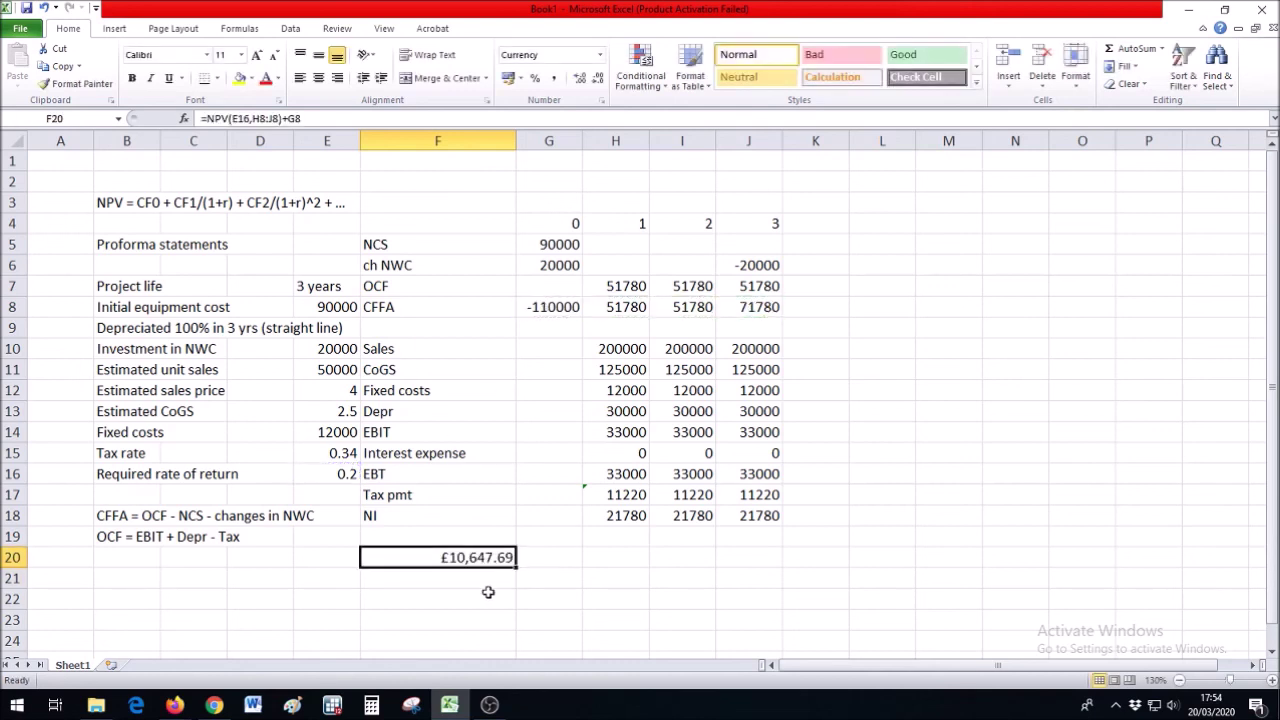